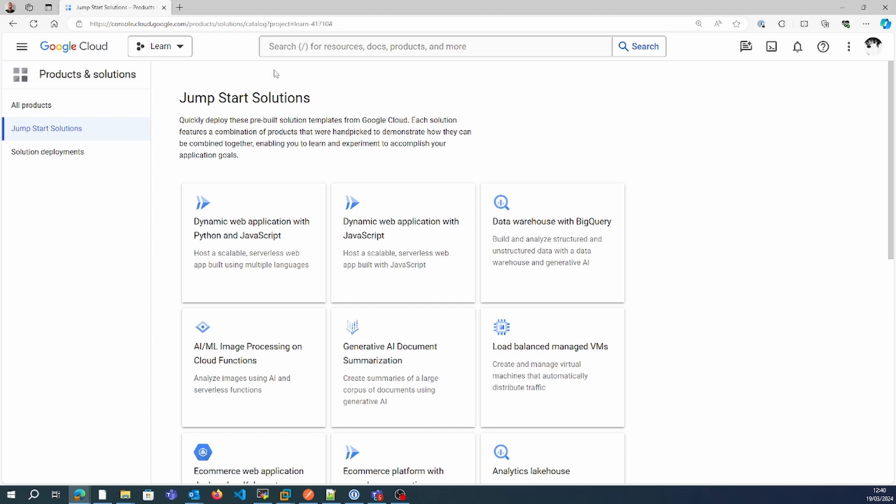
# - Create a new project named youtube with no organization as its location
pyautogui.click(87, 60)
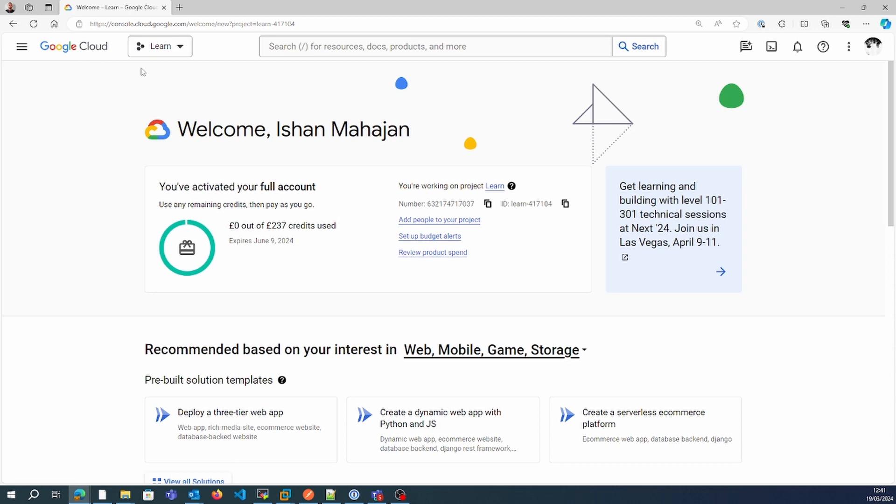
pyautogui.click(150, 54)
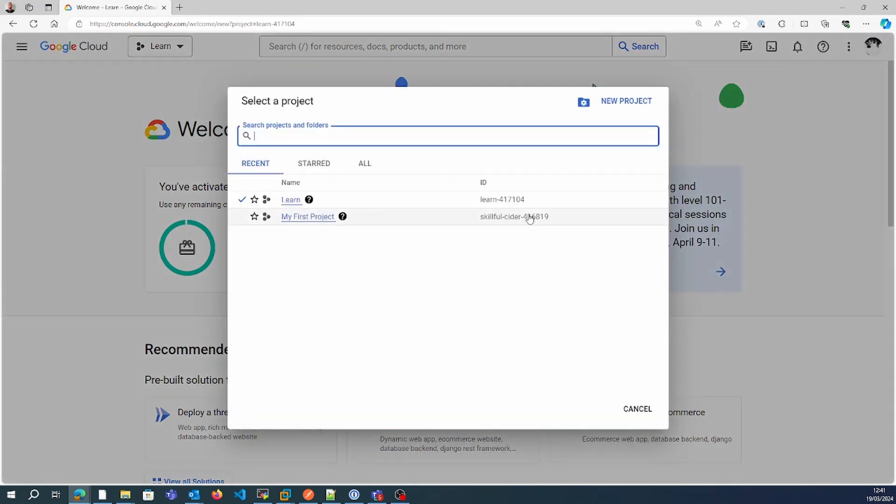
pyautogui.click(626, 107)
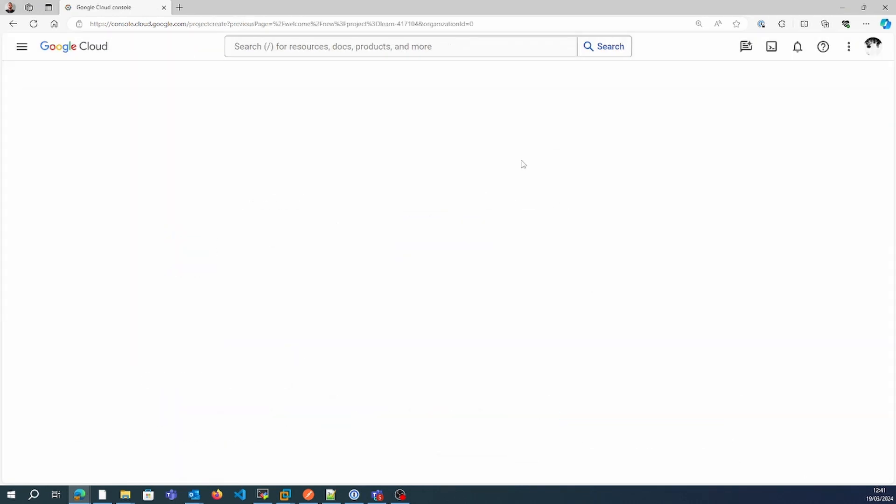
pyautogui.write('y')
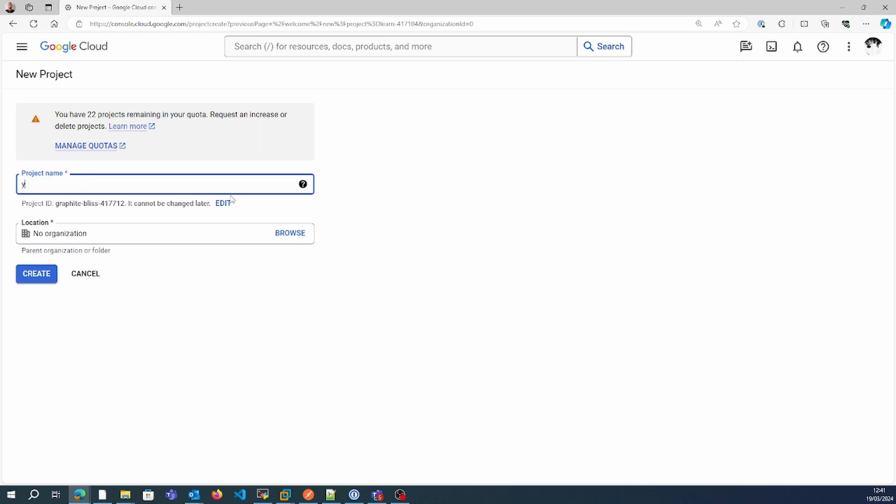
pyautogui.write('outube')
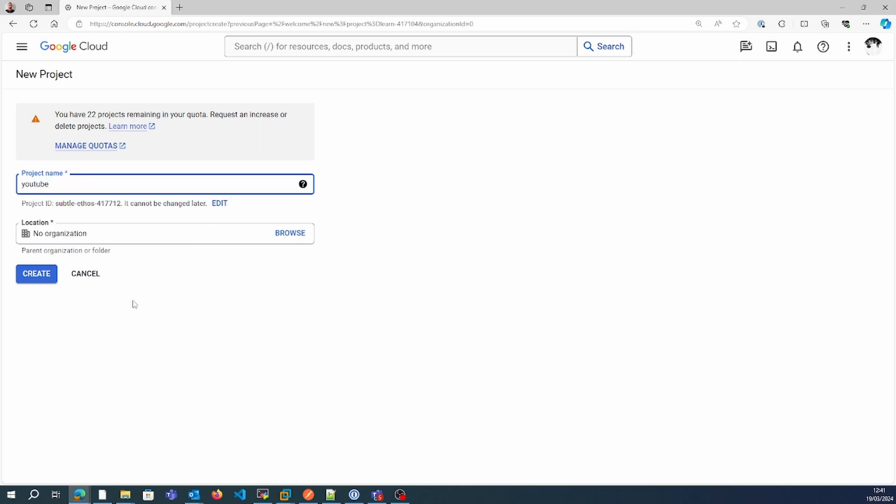
pyautogui.click(40, 280)
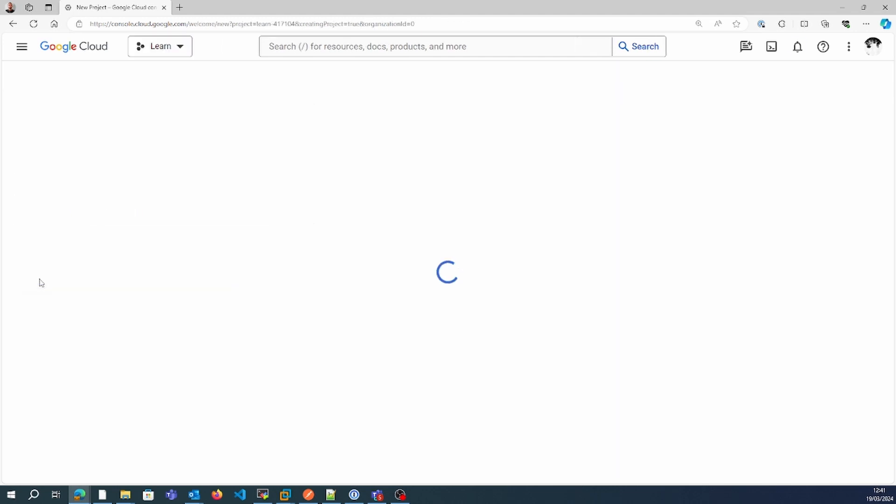
# - Switch the console from the Learn project to the youtube project
pyautogui.click(456, 124)
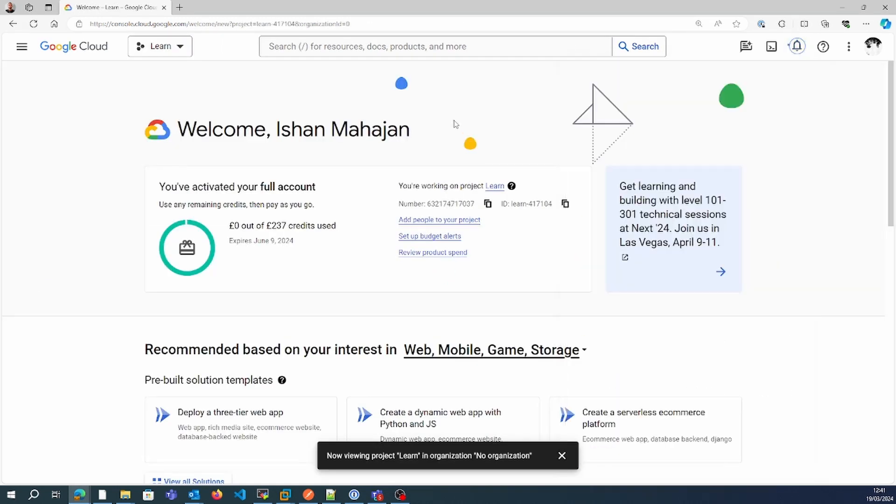
pyautogui.click(161, 46)
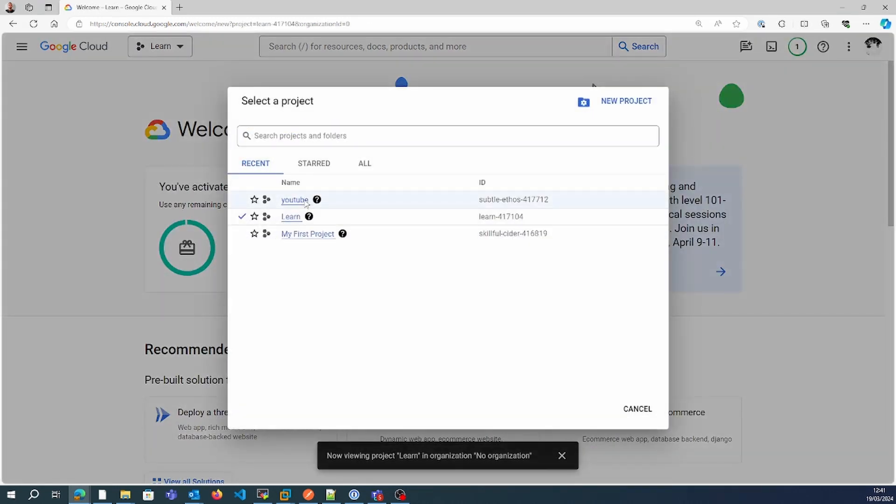
pyautogui.click(294, 200)
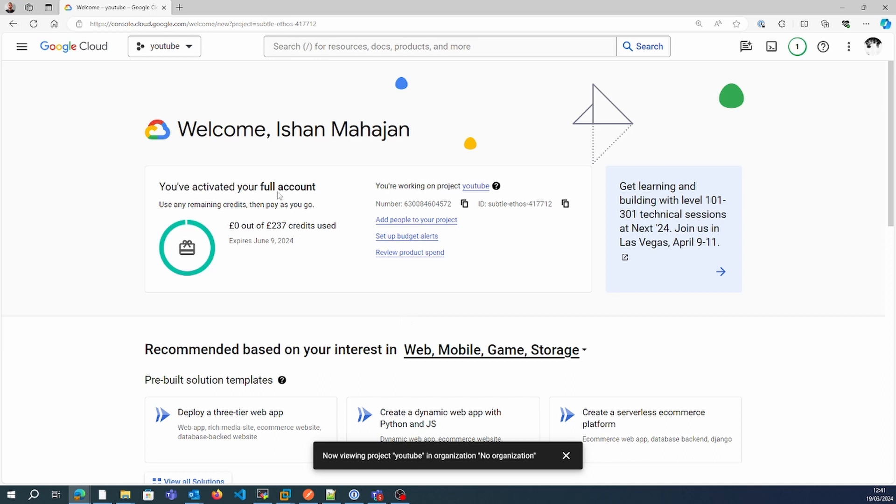
# - Go to the Compute Engine VM instances and enable the Compute Engine API for the youtube project
pyautogui.click(22, 47)
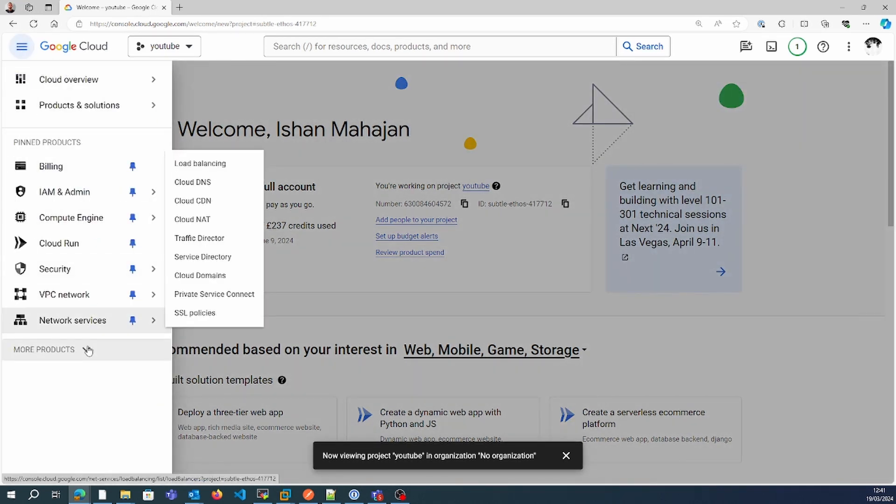
pyautogui.moveTo(93, 228)
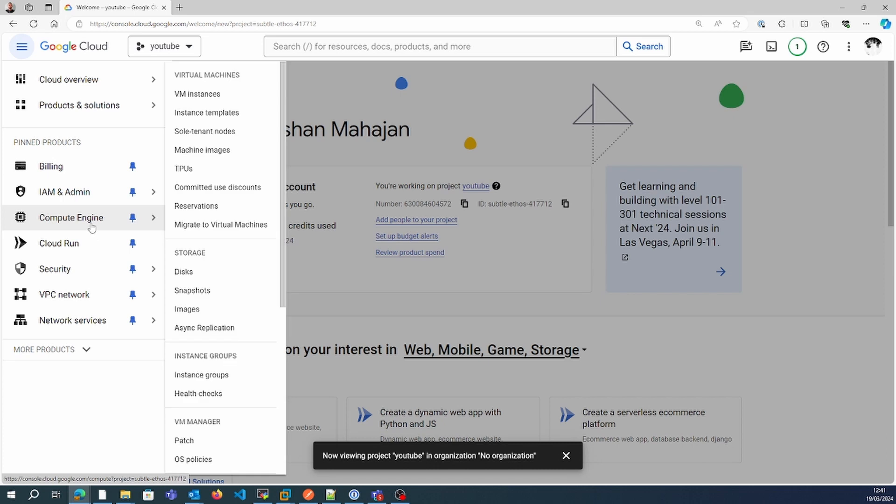
pyautogui.click(198, 93)
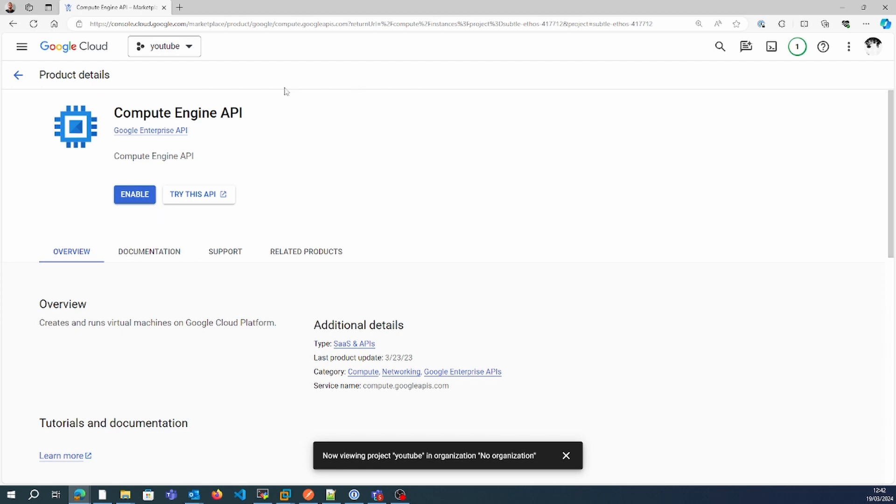
pyautogui.click(135, 194)
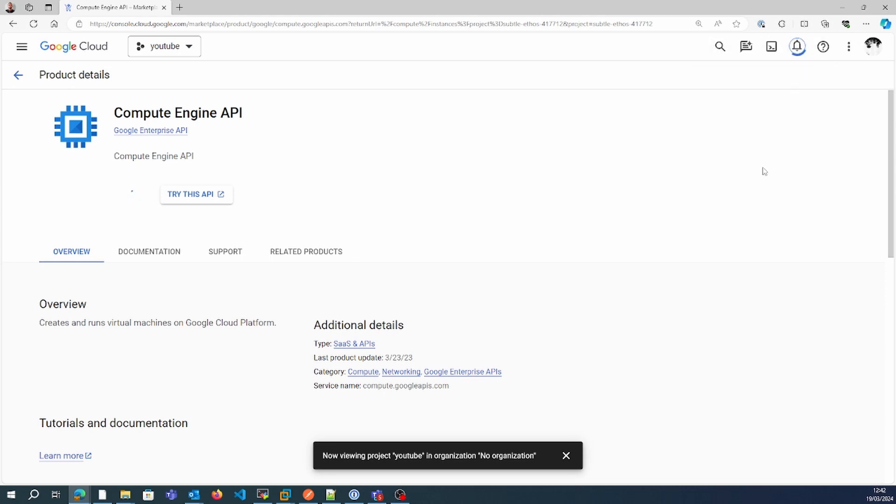
pyautogui.click(19, 50)
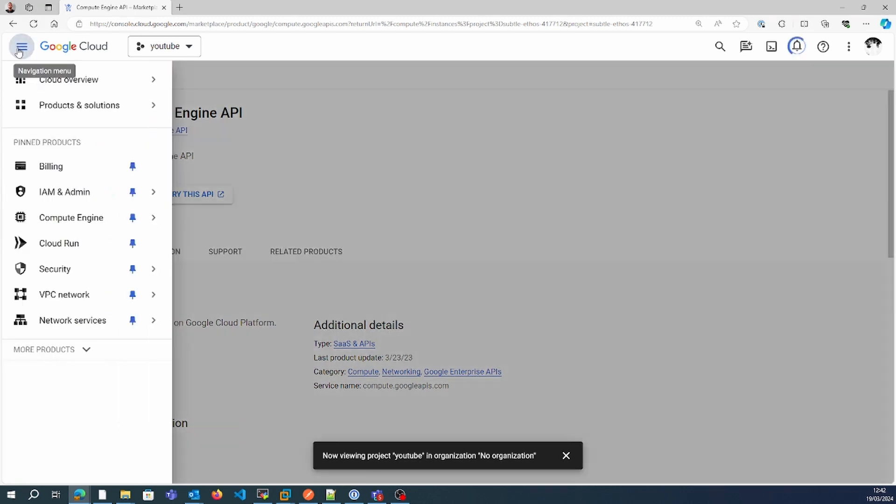
pyautogui.moveTo(64, 219)
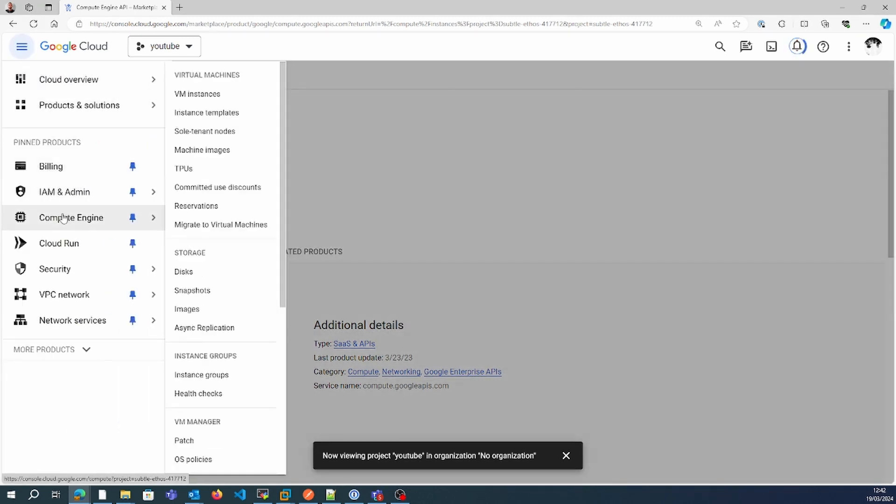
pyautogui.click(544, 138)
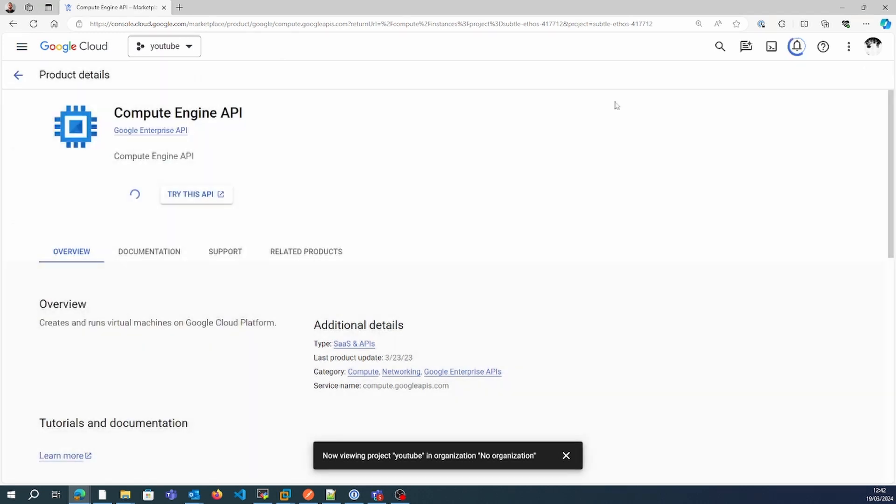
# - Check the notifications for the progress of enabling the Compute Engine API
pyautogui.click(796, 47)
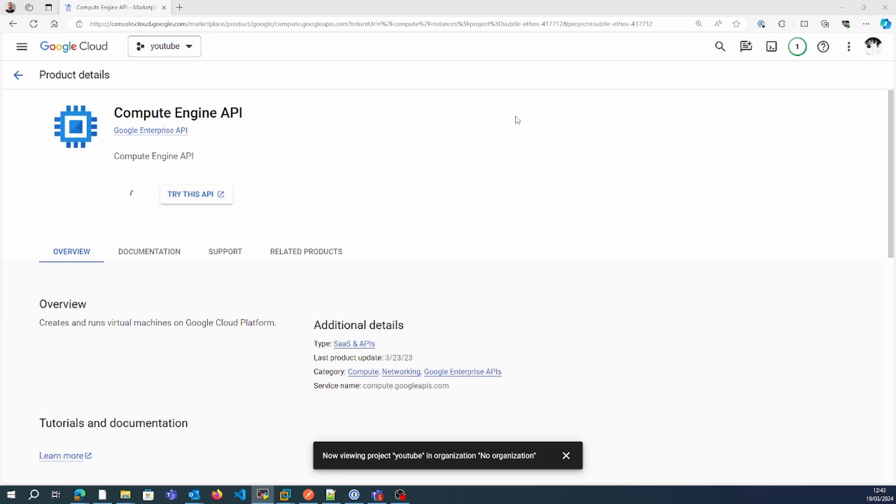
pyautogui.click(797, 47)
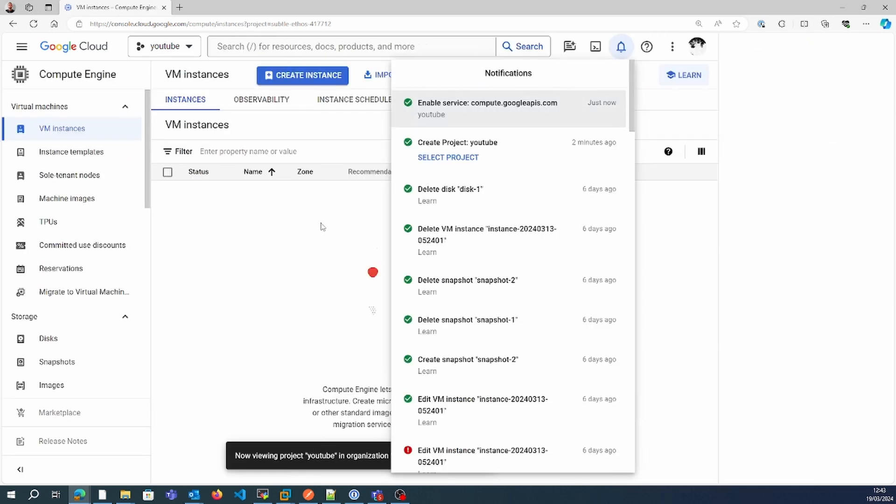
pyautogui.click(177, 266)
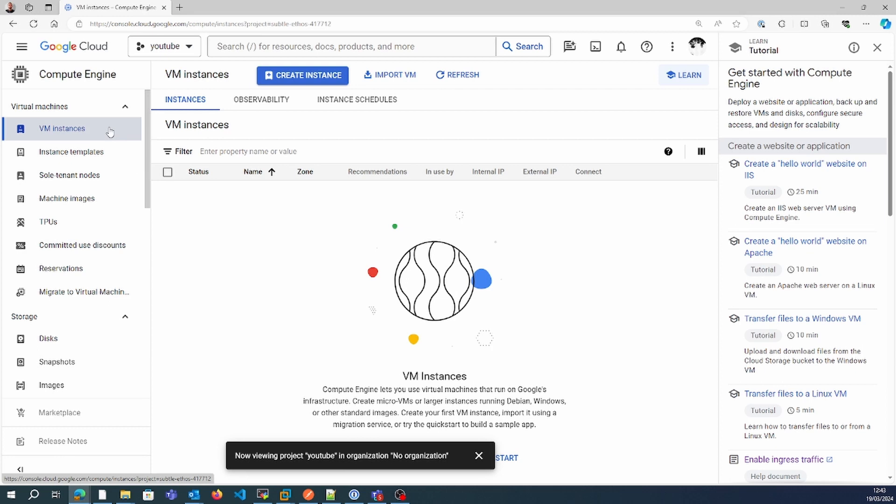
# - Start creating a new VM instance and name it server1 in lowercase
pyautogui.click(306, 78)
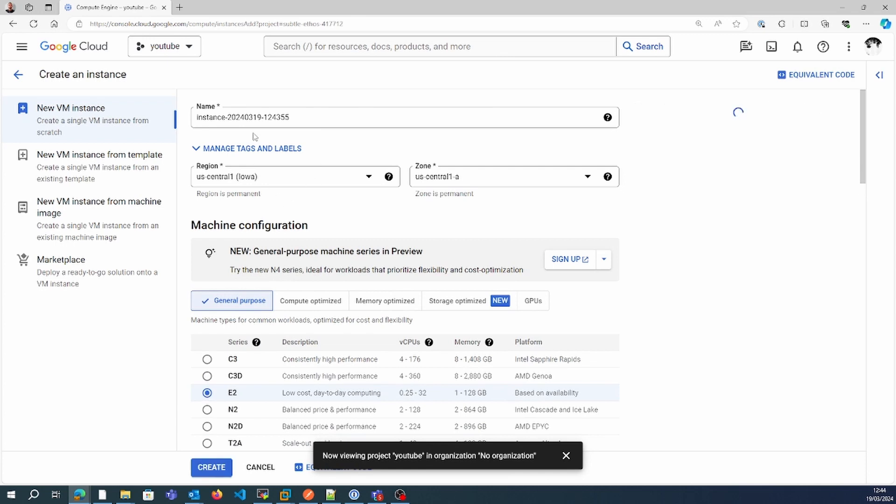
pyautogui.tripleClick(272, 117)
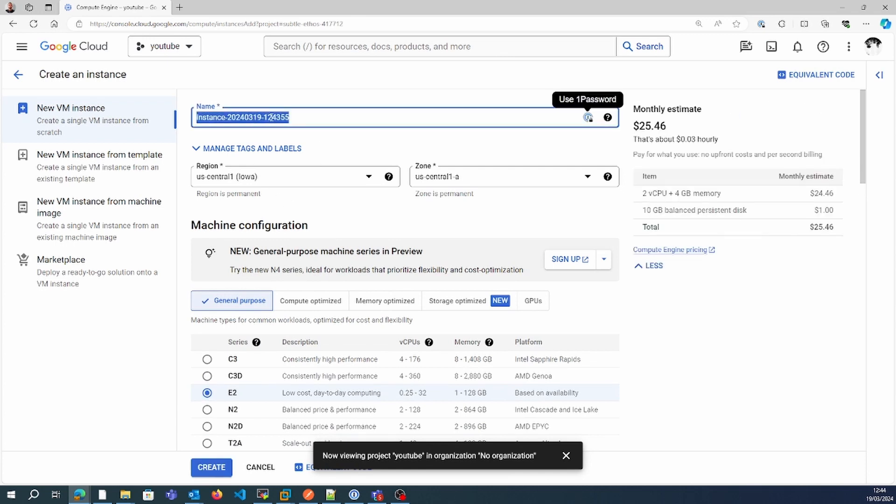
pyautogui.write('Server1')
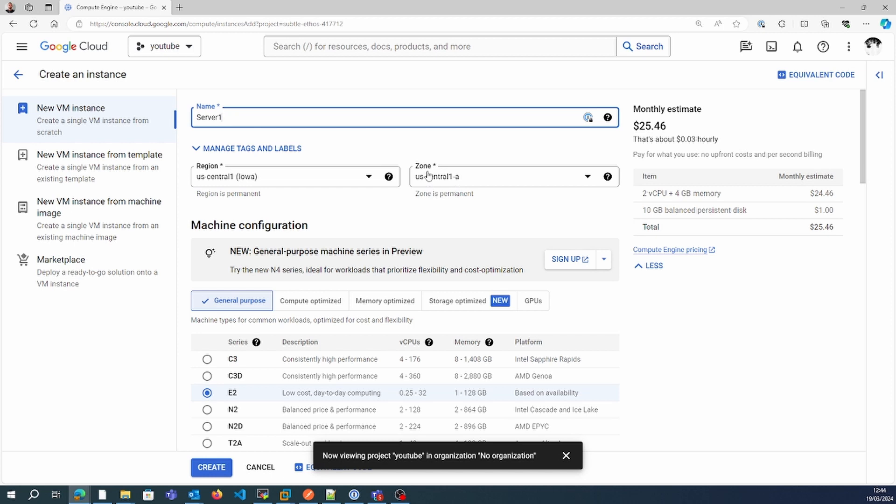
pyautogui.click(411, 214)
pyautogui.click(359, 119)
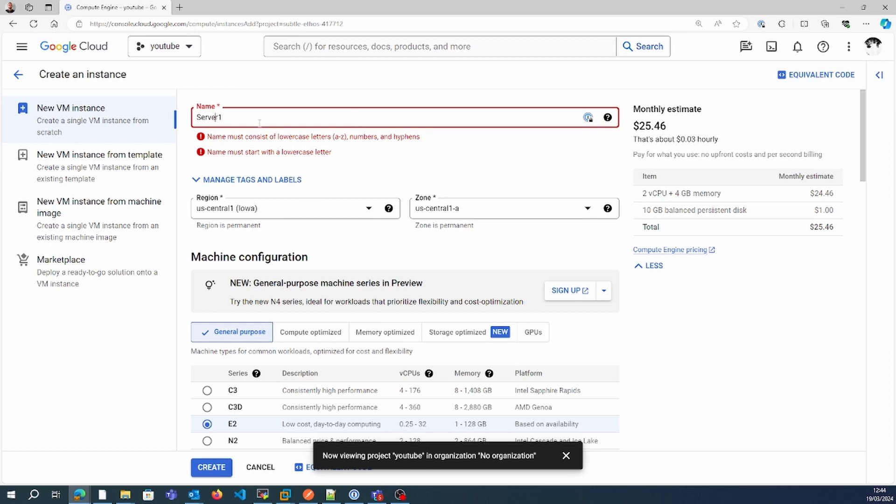
pyautogui.press('Home')
pyautogui.press('Delete')
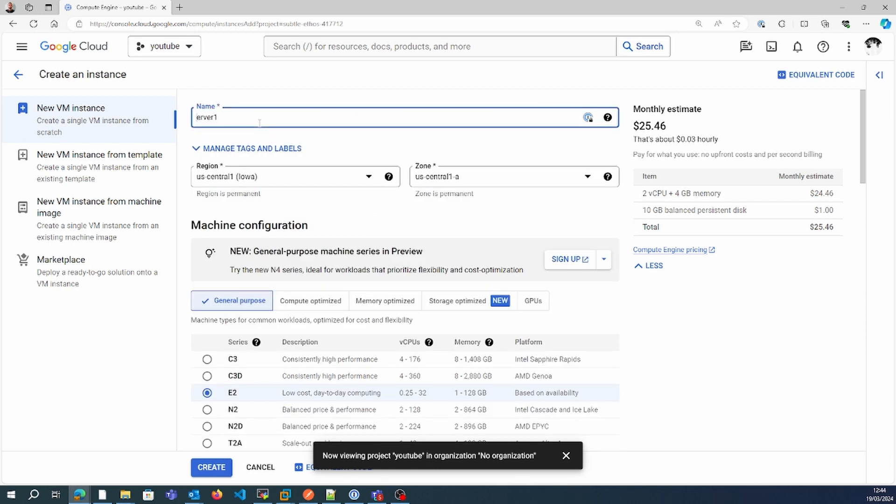
pyautogui.write('s')
pyautogui.click(493, 201)
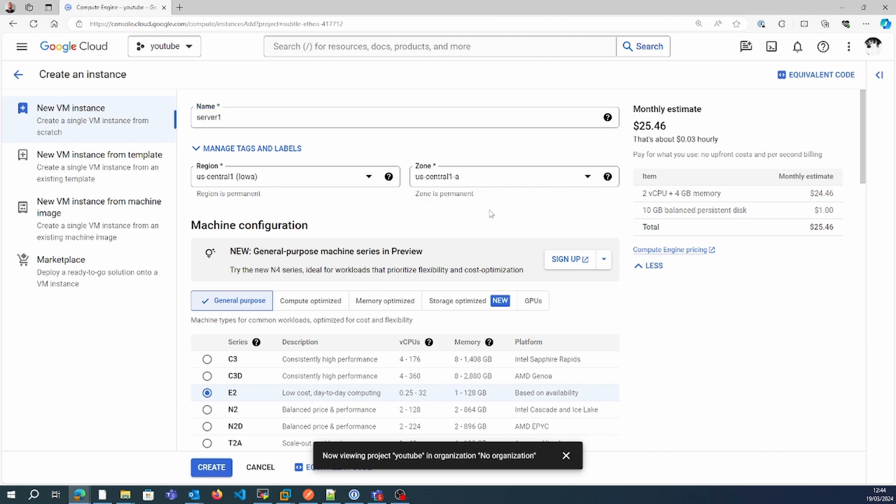
# - Review the zones available for the VM in the us-central1 (Iowa) region
pyautogui.click(540, 187)
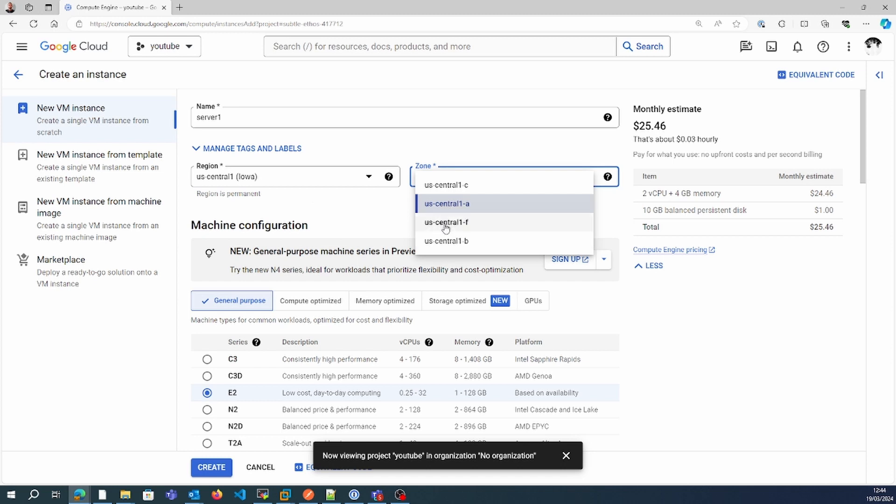
pyautogui.click(368, 204)
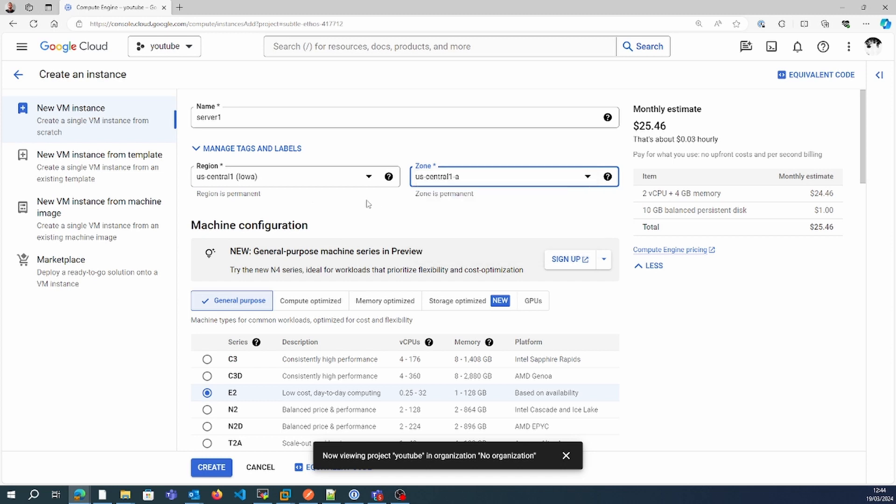
pyautogui.press('Down')
pyautogui.click(366, 201)
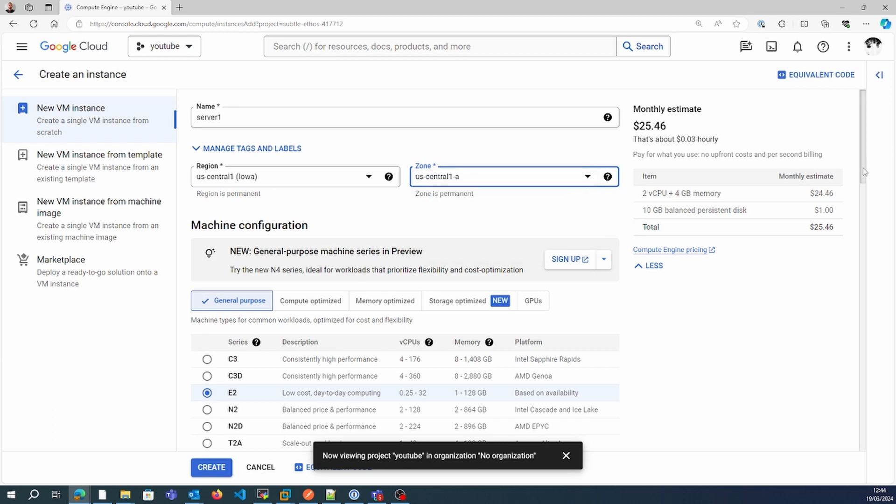
# - Compare the compute-optimized, memory-optimized, storage-optimized and GPU machine families and their monthly estimates, ending back on General purpose
pyautogui.moveTo(864, 173); pyautogui.dragTo(864, 218)
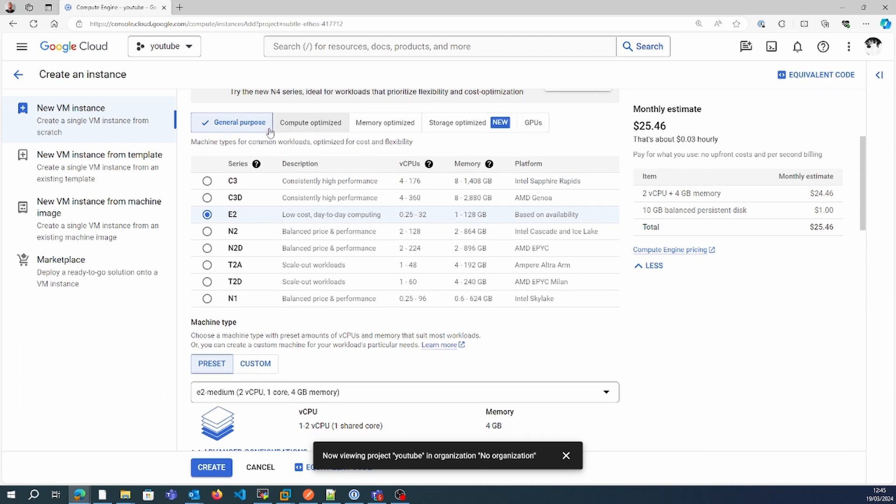
pyautogui.click(315, 131)
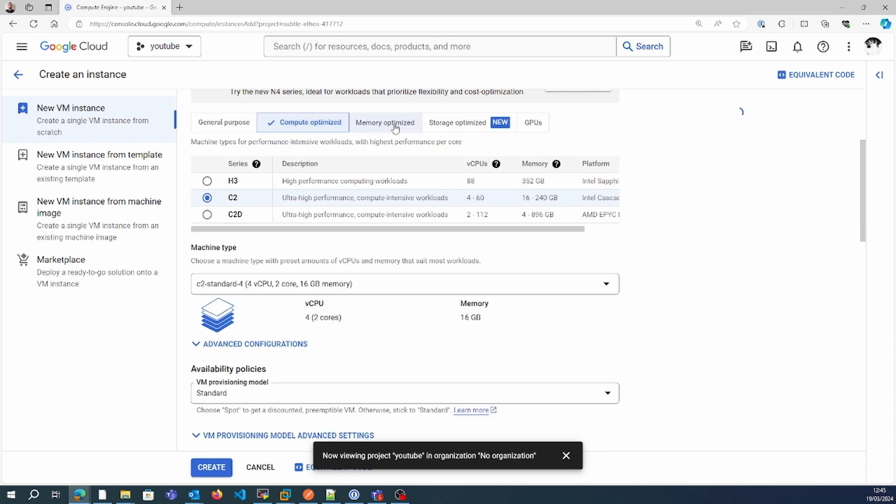
pyautogui.click(395, 128)
pyautogui.click(452, 129)
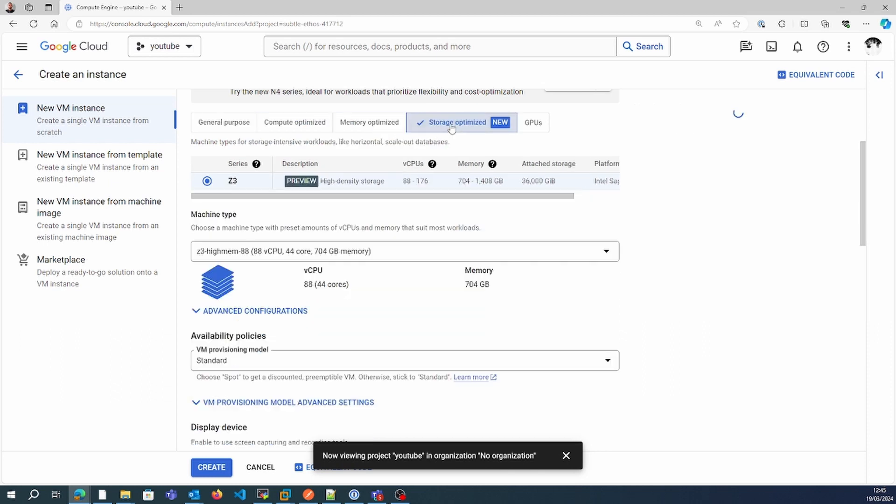
pyautogui.click(529, 127)
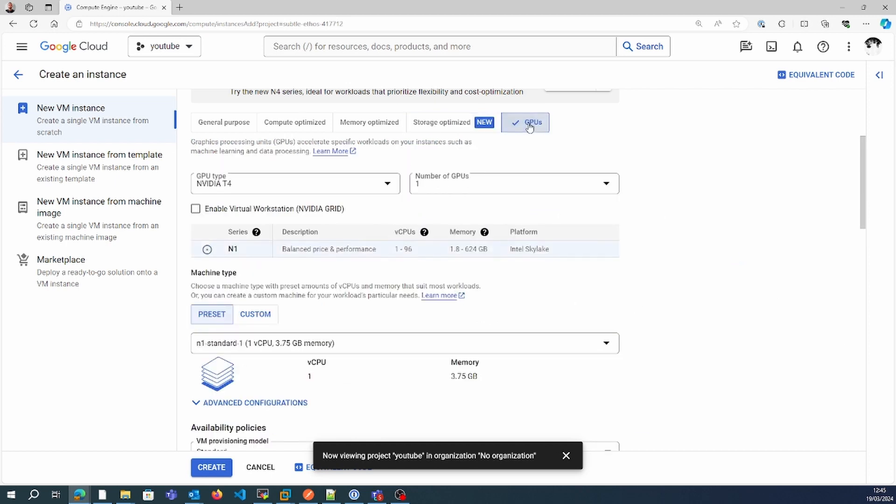
pyautogui.click(205, 125)
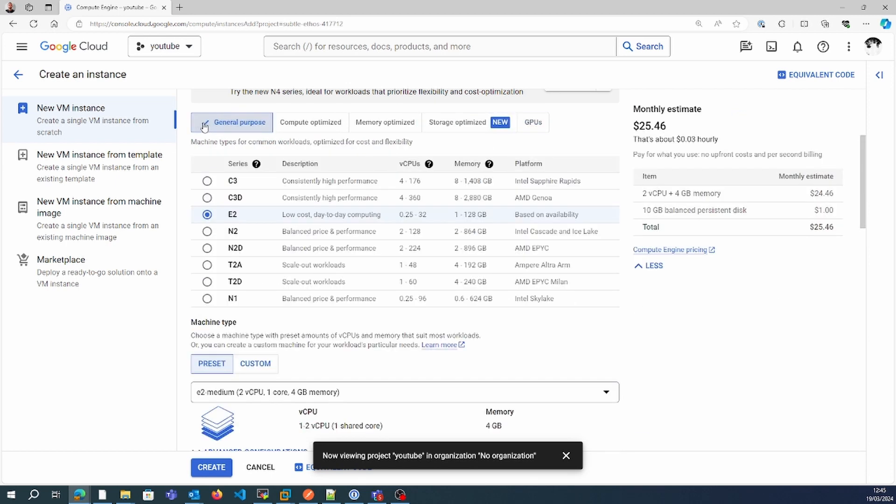
pyautogui.click(289, 124)
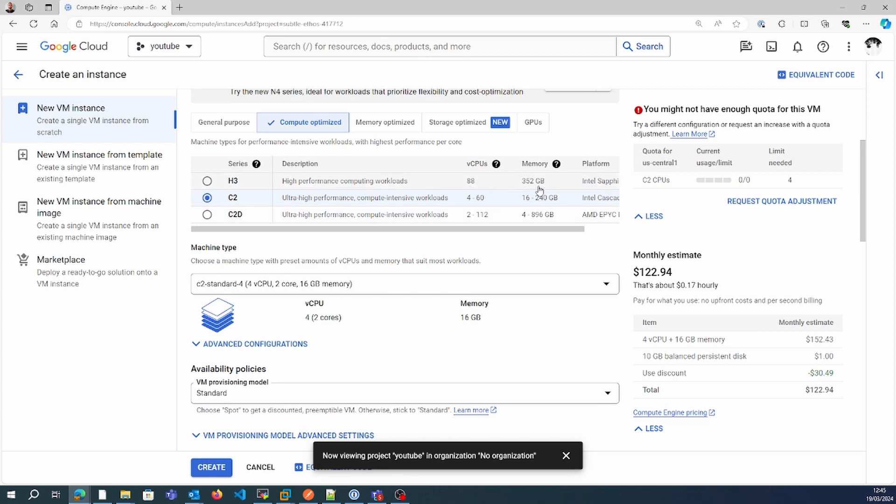
pyautogui.click(372, 124)
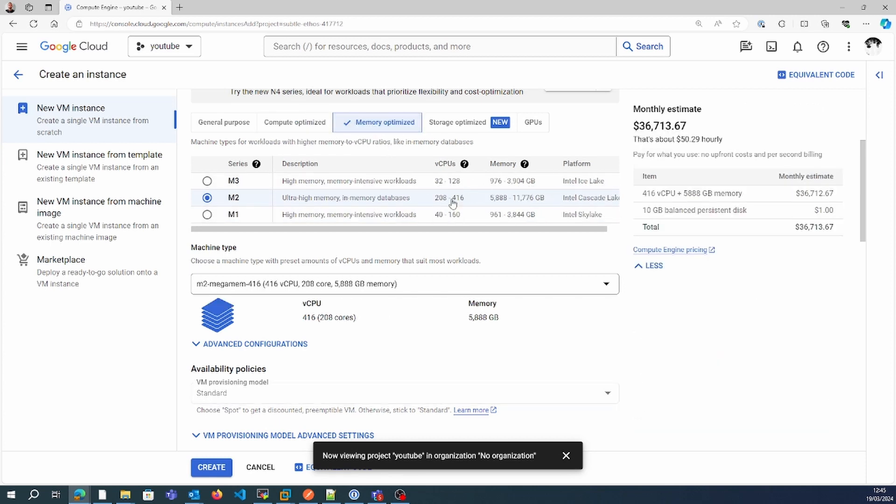
pyautogui.click(457, 122)
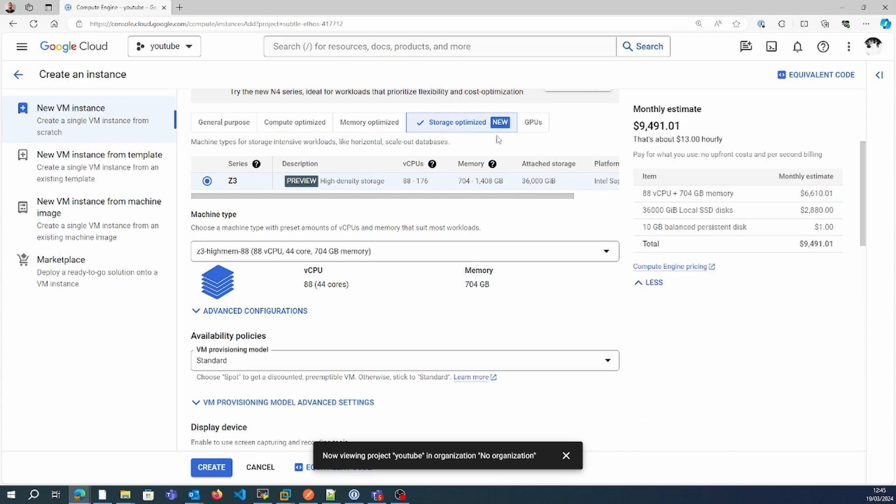
pyautogui.click(532, 132)
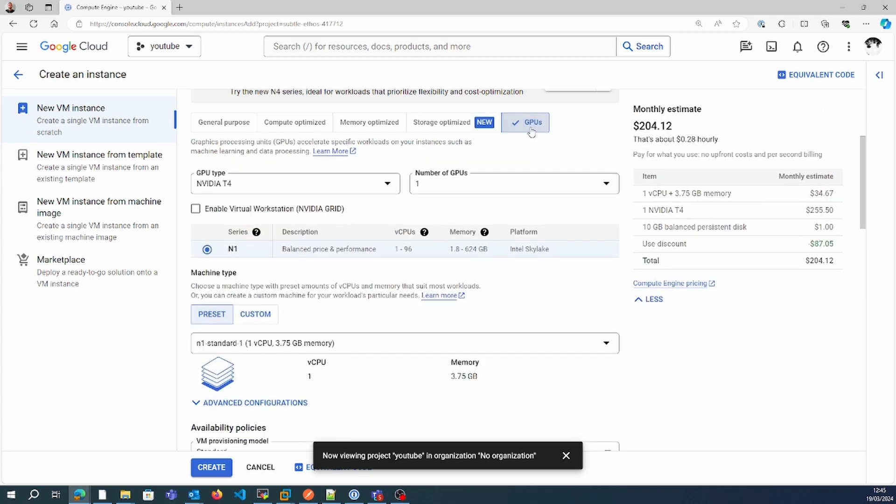
pyautogui.click(223, 122)
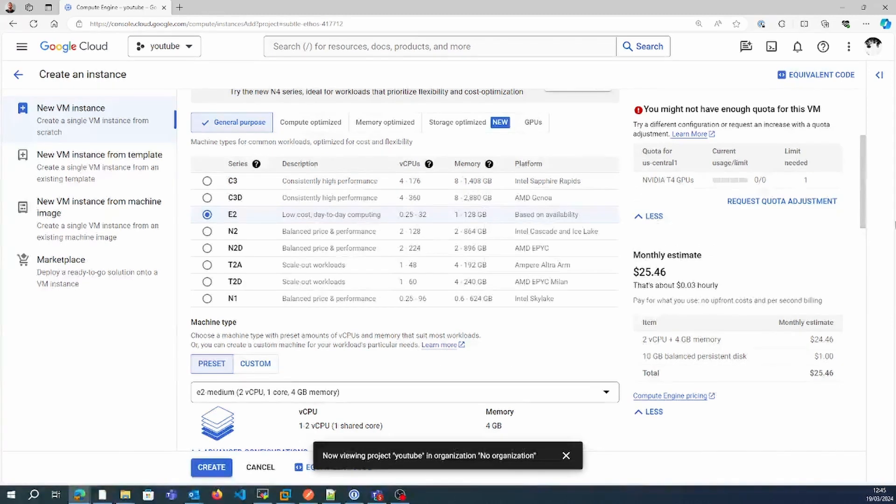
# - Choose Standard as the VM provisioning model under the availability policies
pyautogui.moveTo(863, 215); pyautogui.dragTo(867, 288)
pyautogui.click(342, 229)
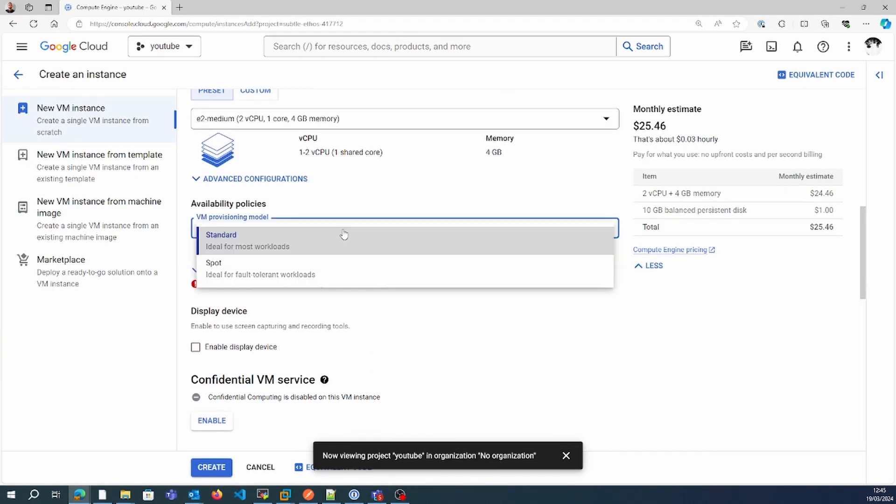
pyautogui.click(343, 232)
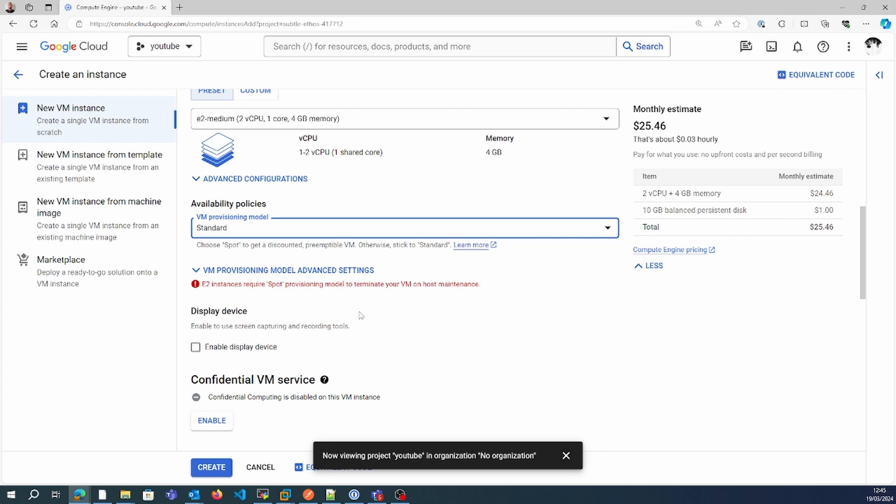
pyautogui.click(393, 326)
# - Choose the public image Debian GNU/Linux 12 (bookworm), x86/64, as the boot disk version and apply the boot disk settings
pyautogui.scroll(-4, 393, 326)
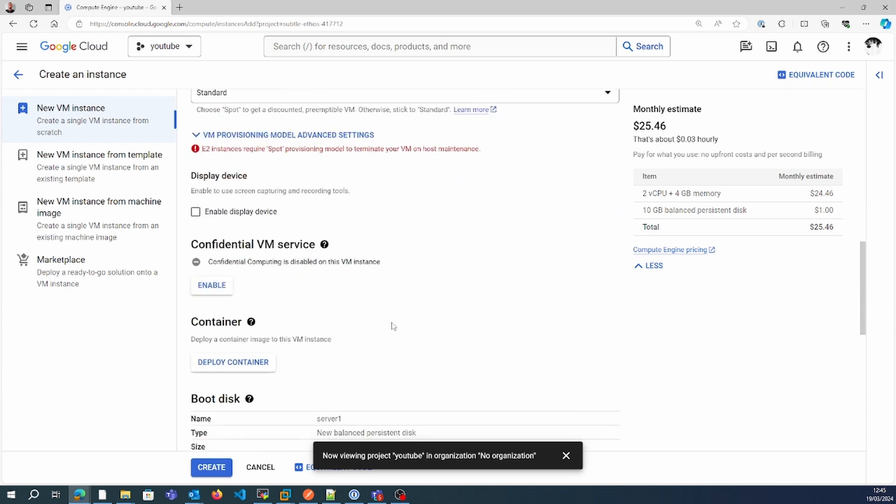
pyautogui.scroll(-5, 393, 326)
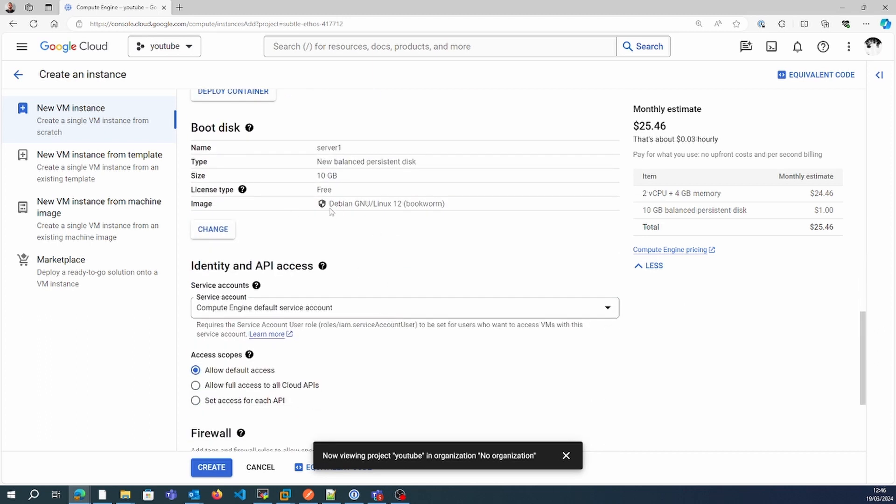
pyautogui.moveTo(330, 204); pyautogui.dragTo(374, 206)
pyautogui.click(214, 230)
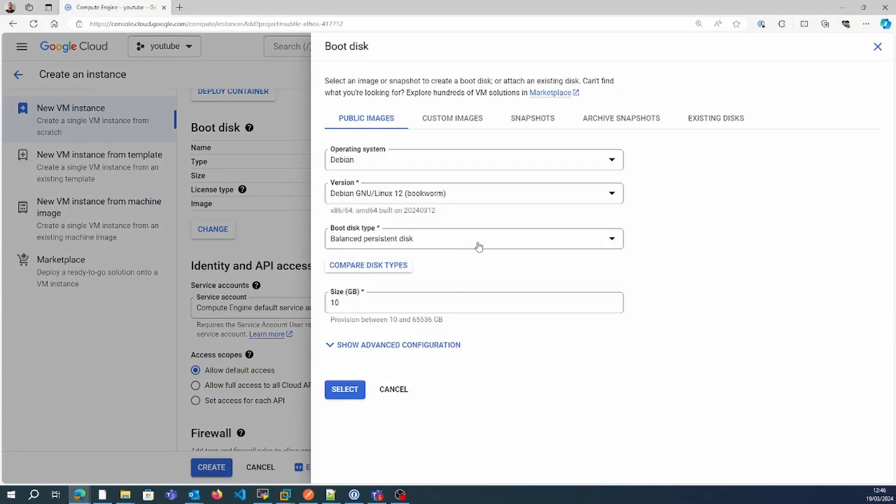
pyautogui.click(468, 194)
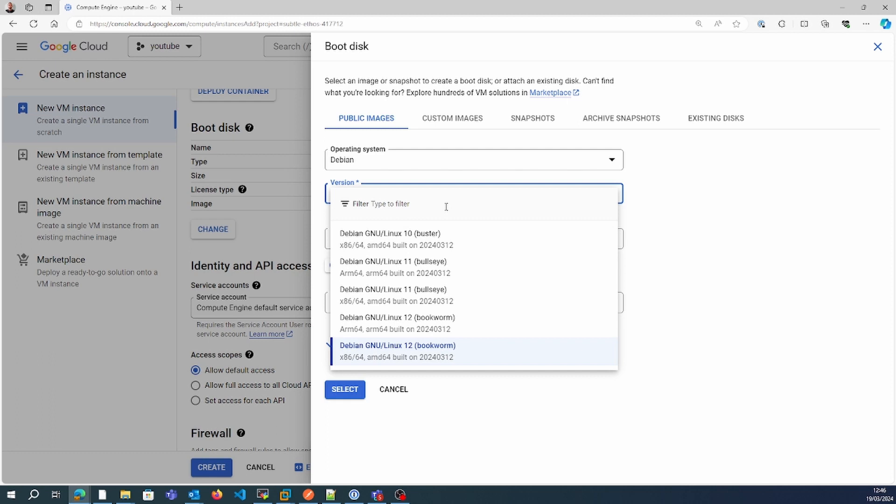
pyautogui.click(449, 351)
pyautogui.click(345, 389)
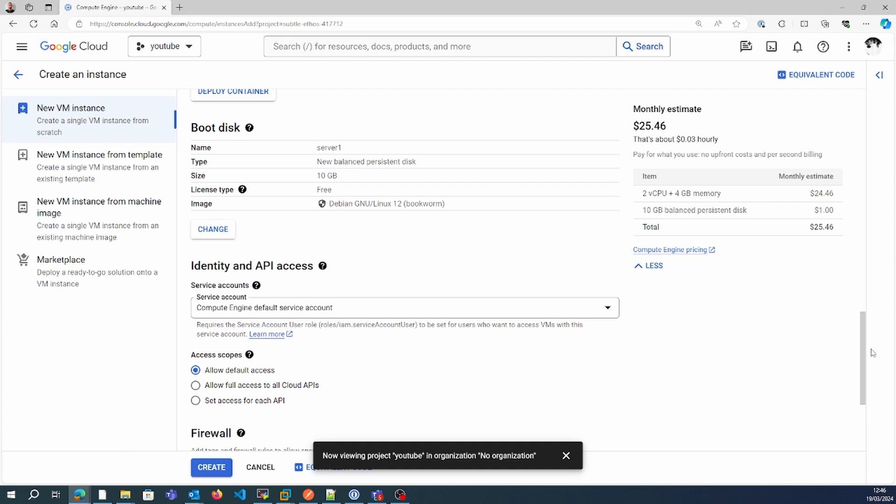
# - Allow HTTP traffic in the firewall settings and submit the VM instance for creation
pyautogui.moveTo(864, 372); pyautogui.dragTo(867, 410)
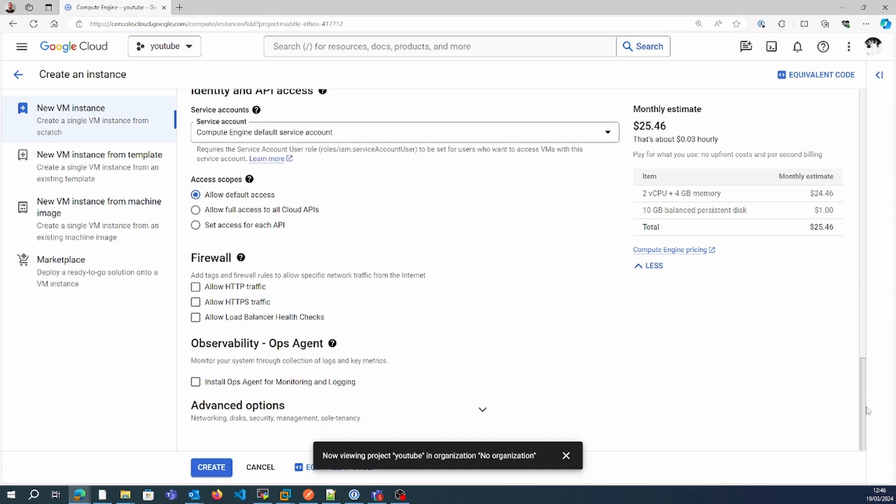
pyautogui.click(195, 291)
pyautogui.click(211, 468)
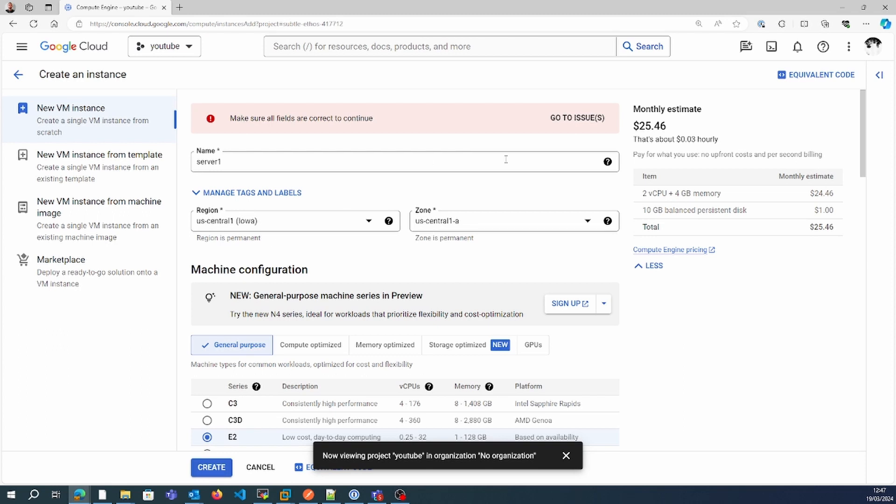
# - Go to the flagged form issue and set On host maintenance to Migrate VM instance (Recommended)
pyautogui.click(573, 119)
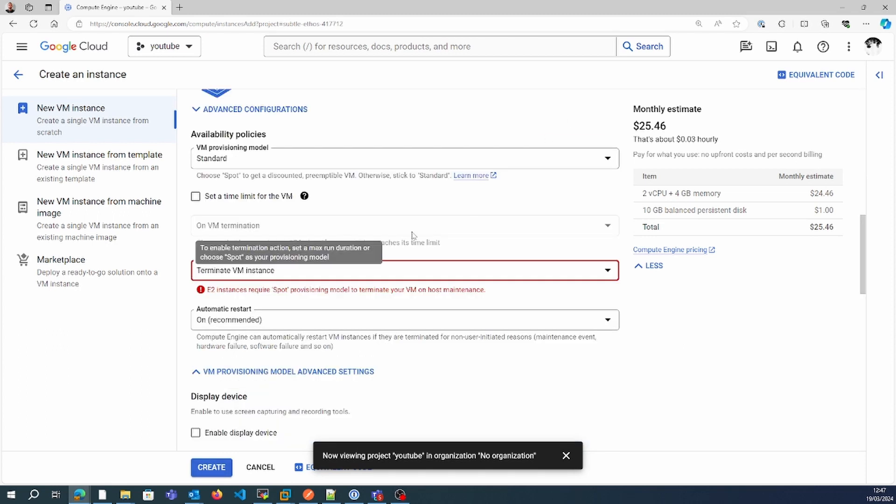
pyautogui.click(558, 272)
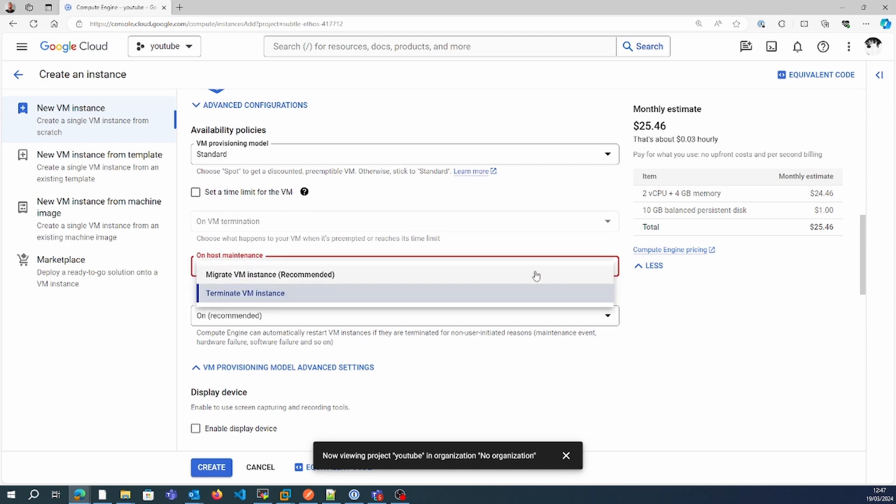
pyautogui.click(535, 275)
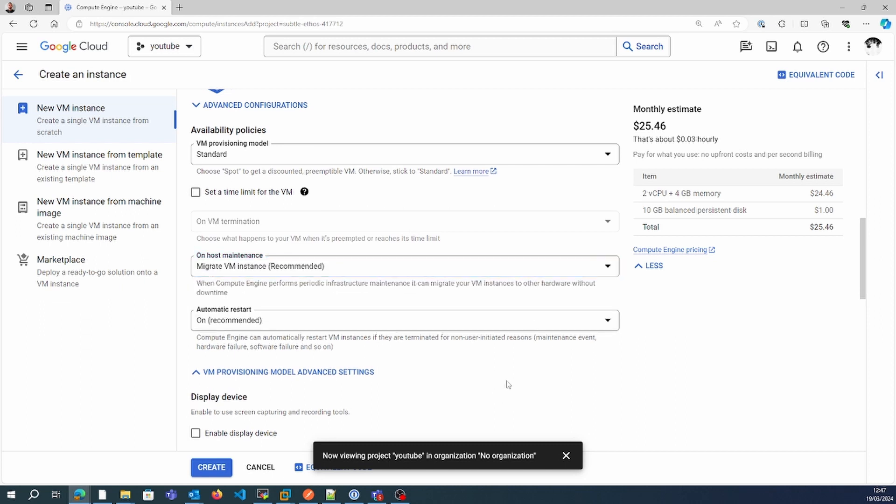
# - Create the server1 instance and copy its external IP address to the clipboard
pyautogui.click(861, 333)
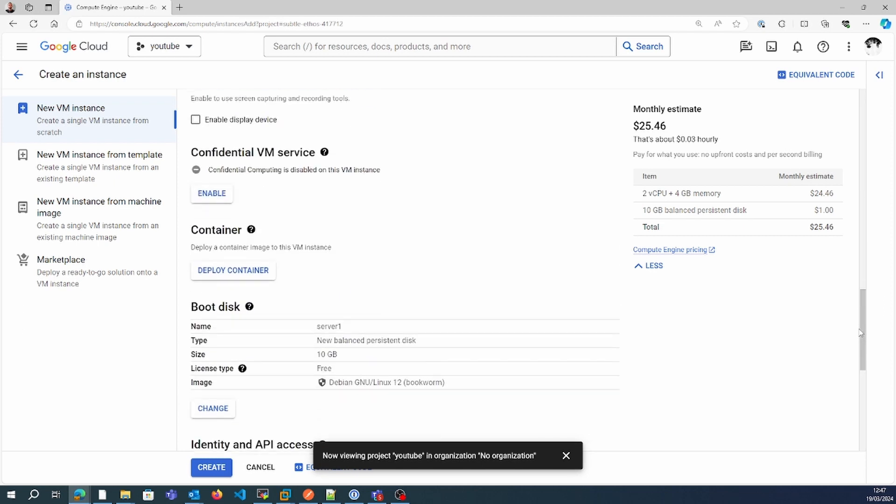
pyautogui.scroll(-5, 861, 333)
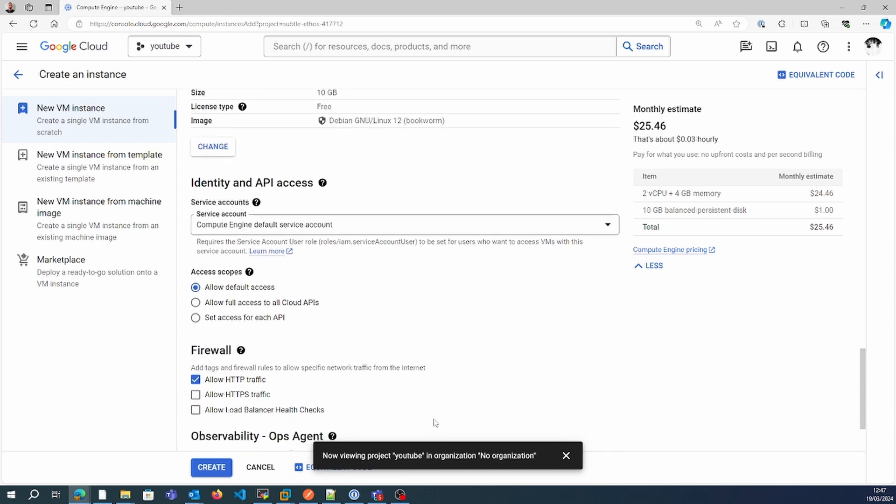
pyautogui.click(196, 466)
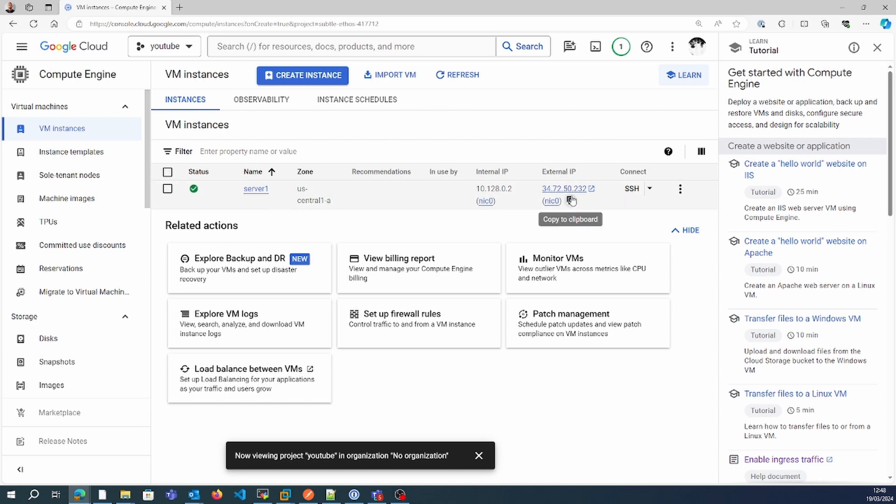
pyautogui.click(570, 200)
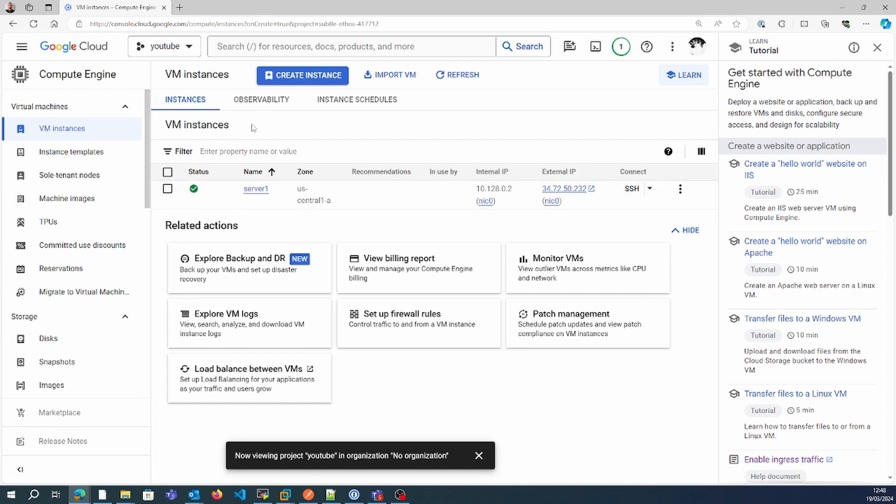
# - Examine the CPU, Processes, Memory, Network and Disk observability dashboards for the VM instances
pyautogui.click(260, 104)
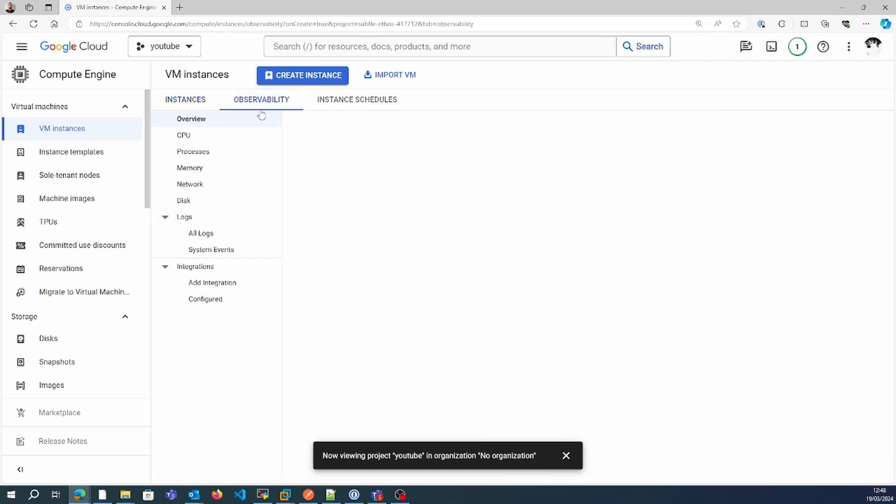
pyautogui.click(204, 135)
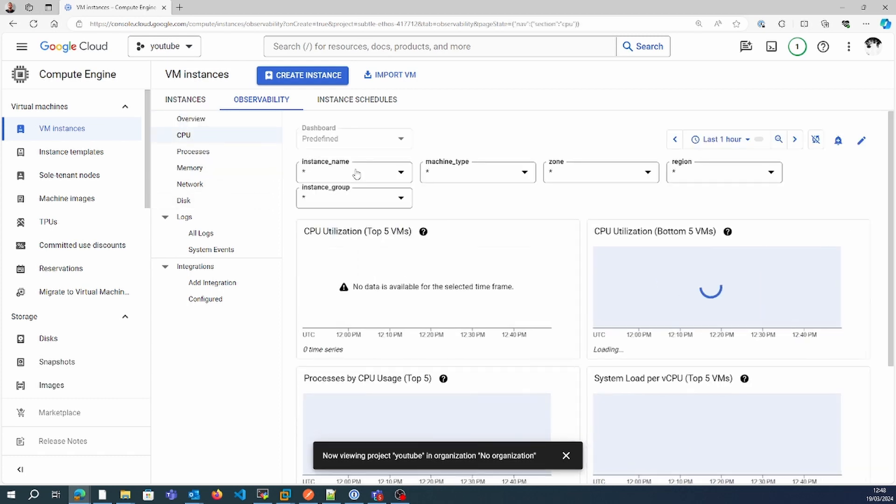
pyautogui.click(220, 152)
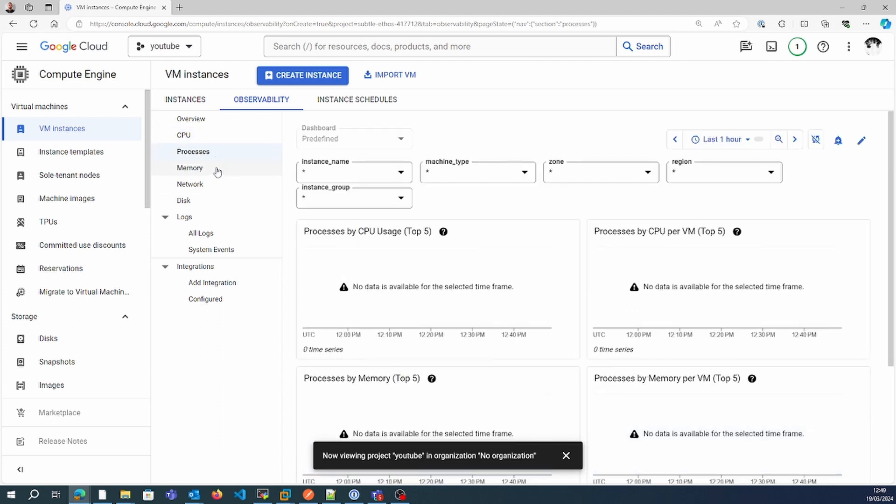
pyautogui.click(217, 171)
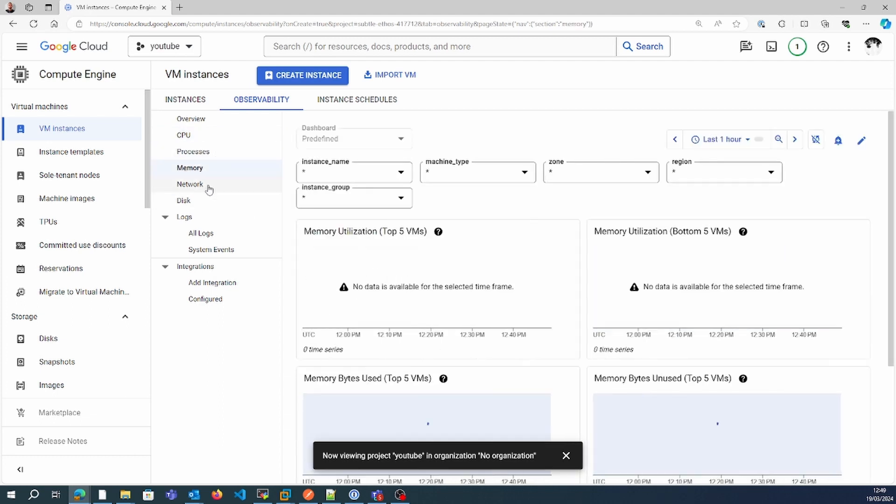
pyautogui.click(209, 187)
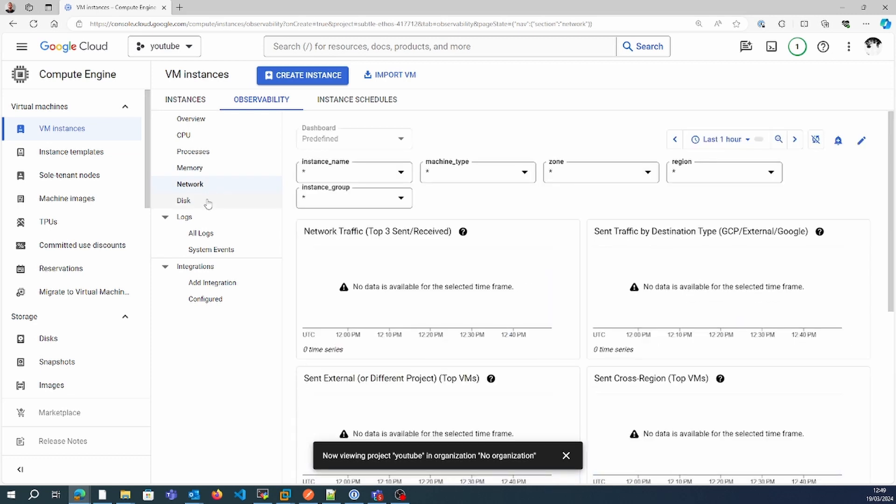
pyautogui.click(207, 202)
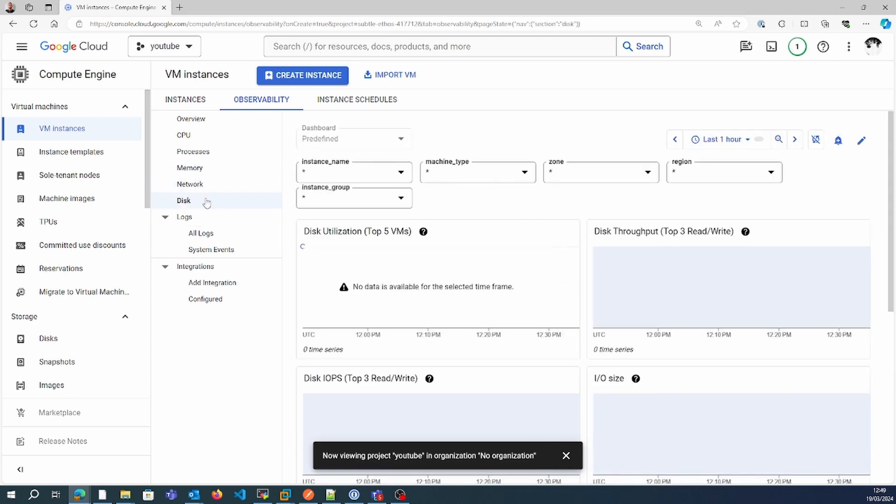
pyautogui.click(332, 100)
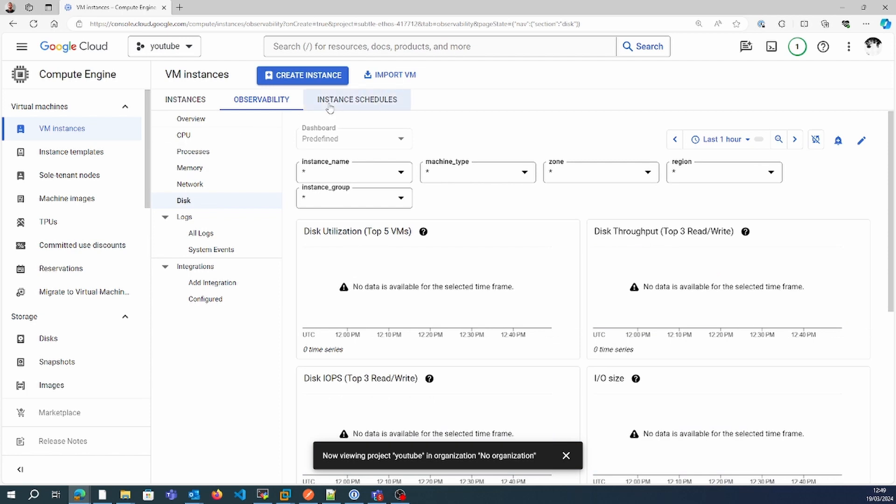
# - Return to the VM instance list and open an SSH-in-browser session to server1
pyautogui.click(184, 105)
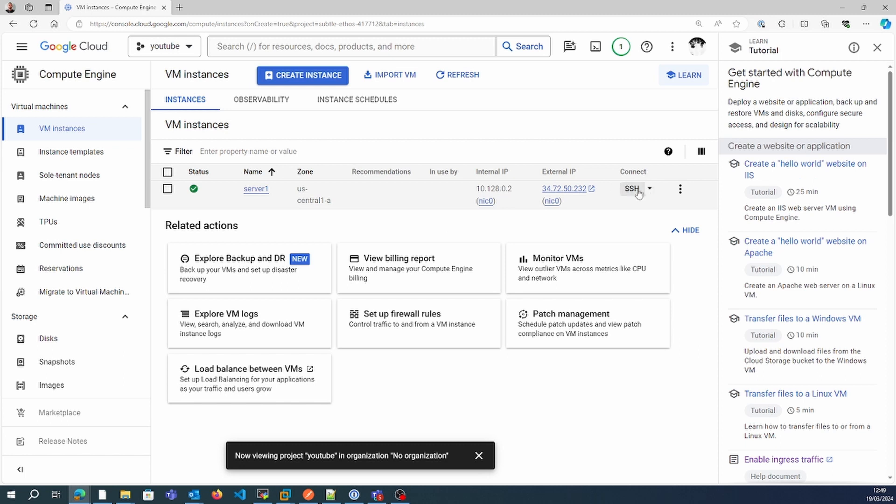
pyautogui.click(633, 189)
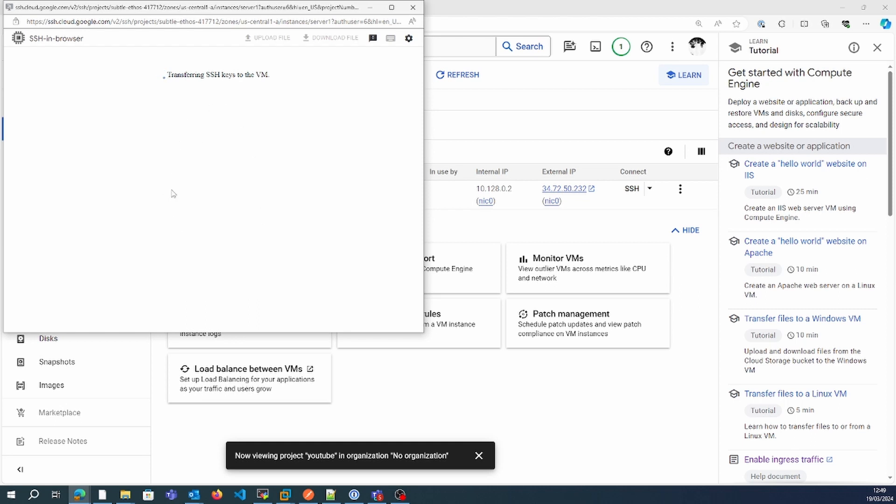
# - Run ip a in server1's SSH session and select the internal IP address of the ens4 interface in the output
pyautogui.click(472, 132)
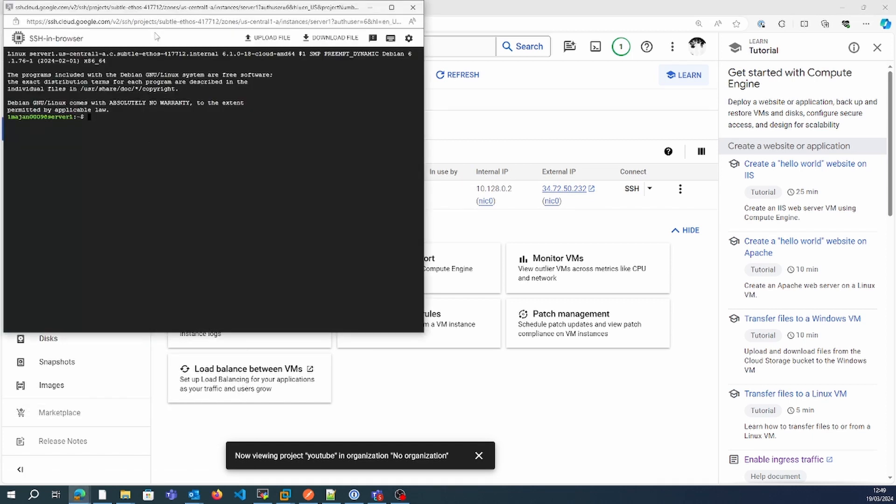
pyautogui.moveTo(146, 8); pyautogui.dragTo(467, 25)
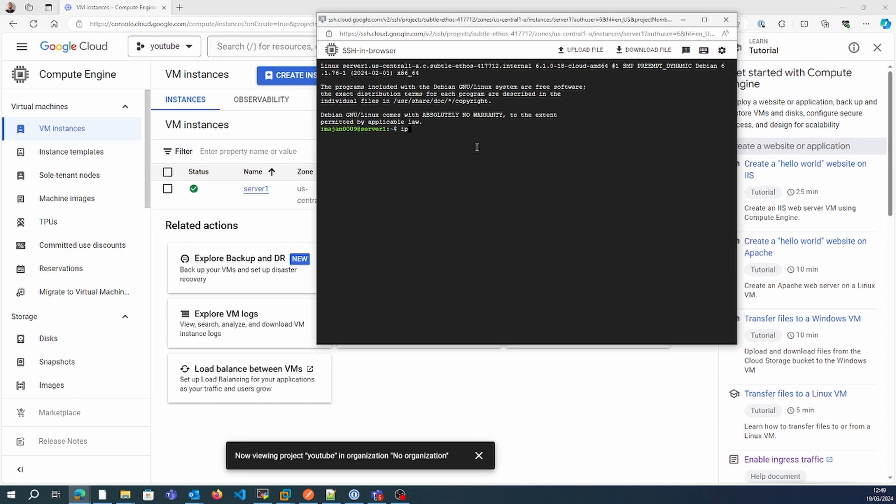
pyautogui.press('Return')
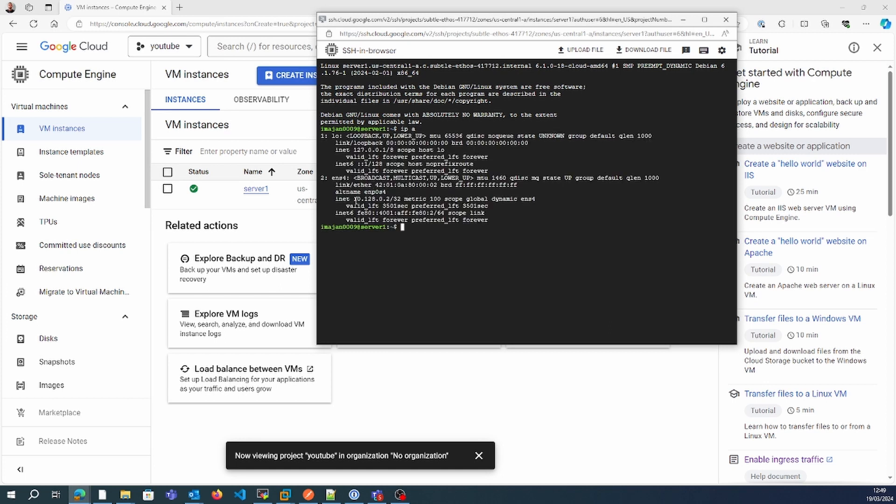
pyautogui.moveTo(356, 198); pyautogui.dragTo(390, 200)
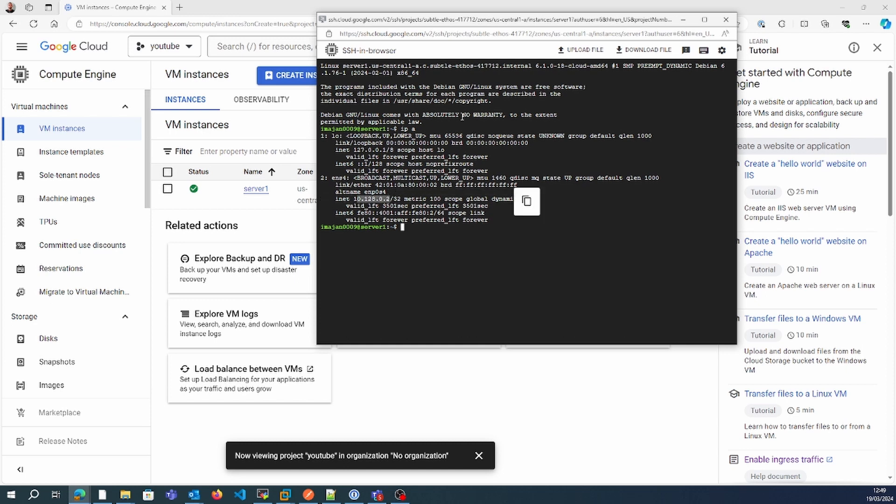
# - Open server1's external IP address from the VM instance list in a new browser tab, and return to the list
pyautogui.moveTo(479, 25); pyautogui.dragTo(370, 58)
pyautogui.hotkey('alt', 'Tab')
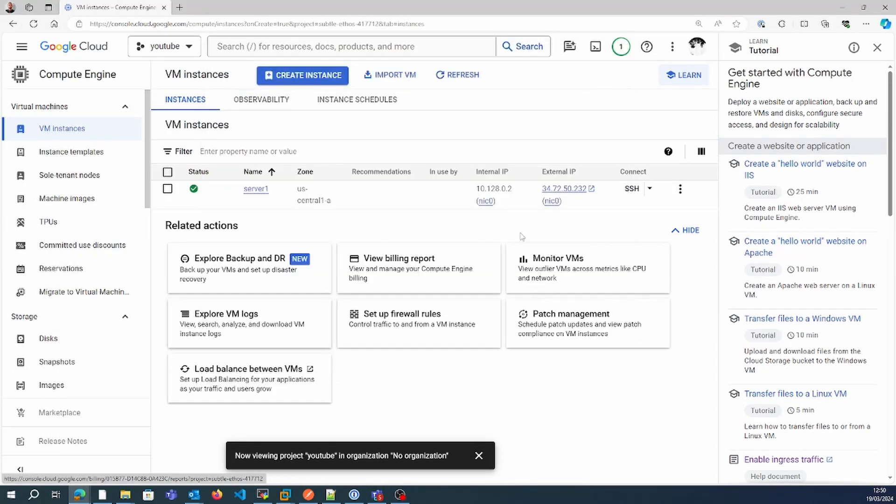
pyautogui.click(588, 190)
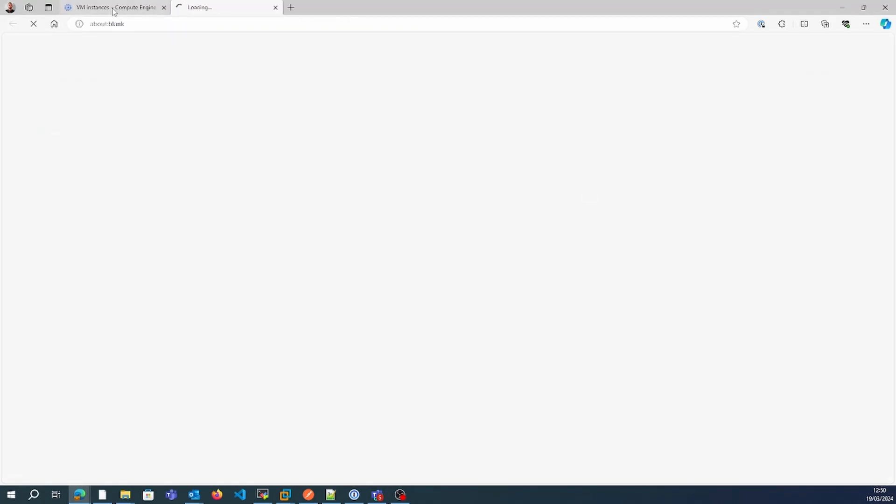
pyautogui.click(113, 11)
pyautogui.click(203, 4)
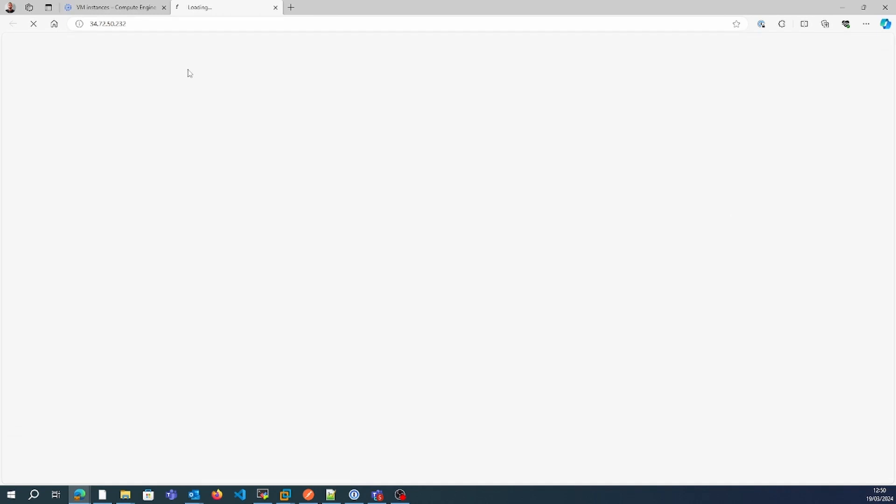
pyautogui.hotkey('ctrl', 'Tab')
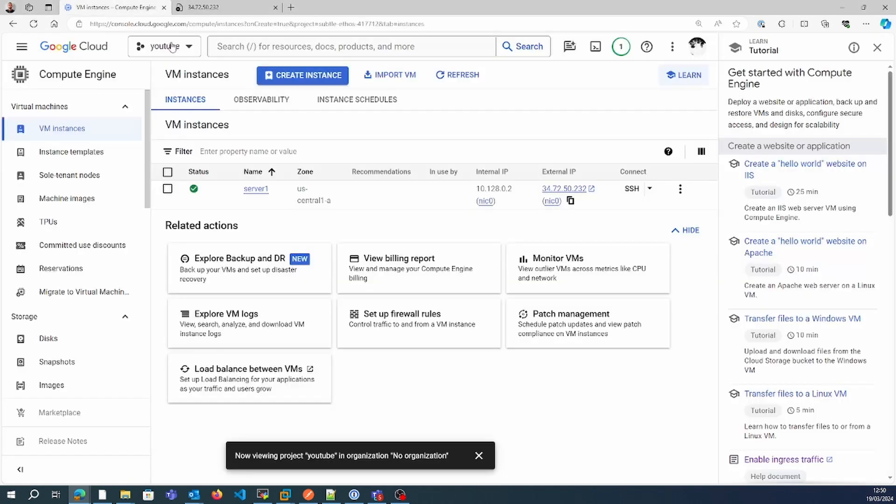
# - Go back to the SSH session on server1 and switch to the root user with sudo su -
pyautogui.hotkey('alt', 'Tab')
pyautogui.hotkey('alt', 'Tab')
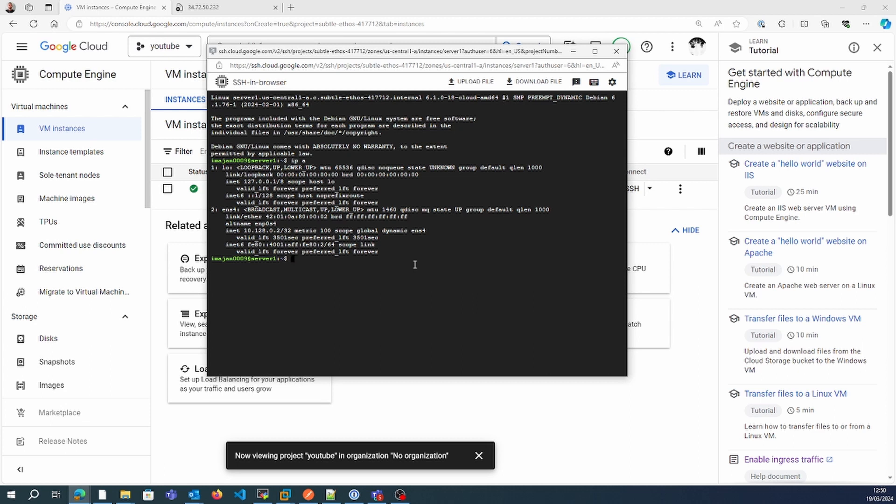
pyautogui.write('sudo su -')
pyautogui.press('Return')
# - Look up the available apt commands and try to install a package named apached on server1
pyautogui.write('yum')
pyautogui.press('BackSpace')
pyautogui.press('BackSpace')
pyautogui.press('BackSpace')
pyautogui.press('BackSpace')
pyautogui.write('a')
pyautogui.press('Tab')
pyautogui.press('Tab')
pyautogui.write('pt')
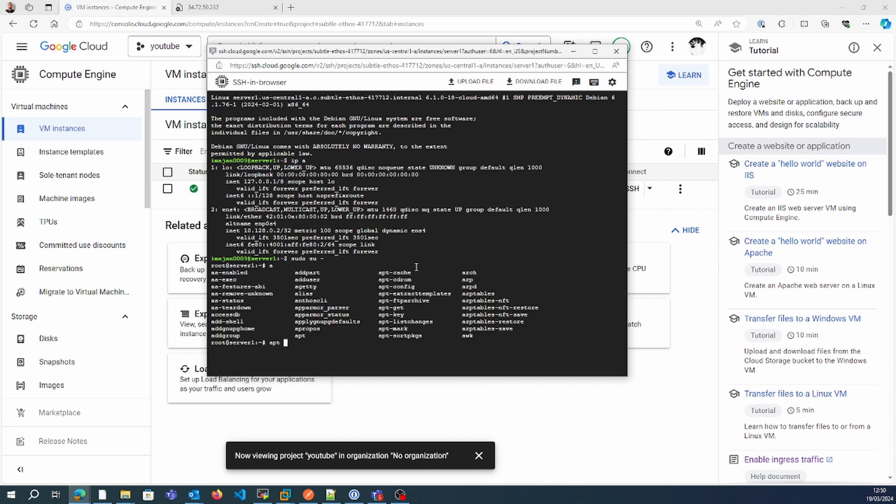
pyautogui.press('Tab')
pyautogui.press('Tab')
pyautogui.write('install http')
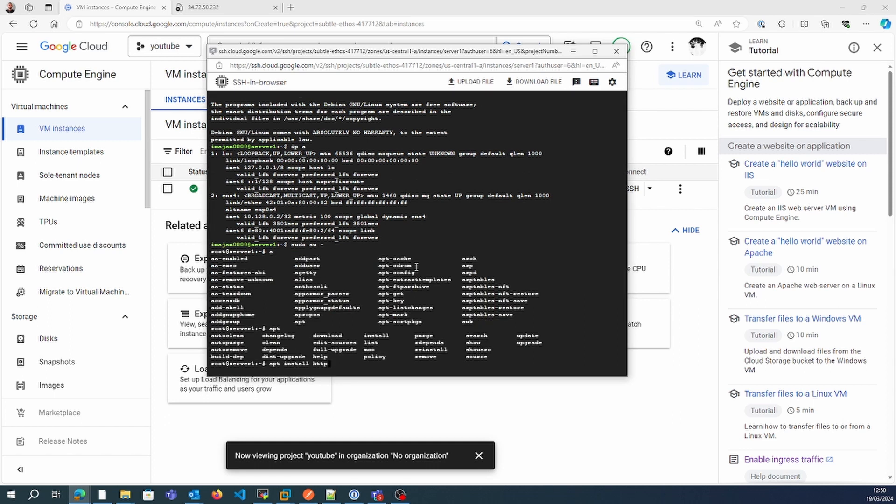
pyautogui.press('BackSpace')
pyautogui.press('BackSpace')
pyautogui.press('BackSpace')
pyautogui.press('BackSpace')
pyautogui.write('apached')
pyautogui.press('Return')
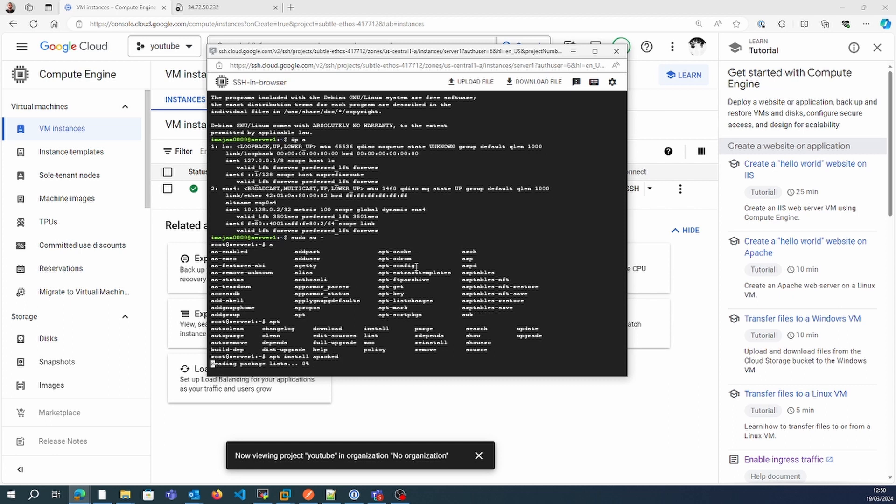
# - Install the apache2 package on server1 with apt, accepting the installation of its additional packages
pyautogui.press('Up')
pyautogui.press('BackSpace')
pyautogui.write('2')
pyautogui.press('Return')
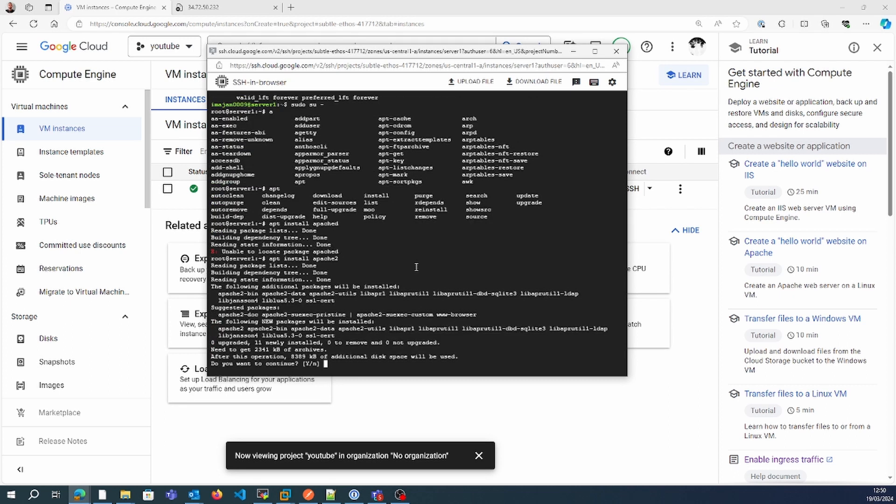
pyautogui.write('Y')
pyautogui.press('Return')
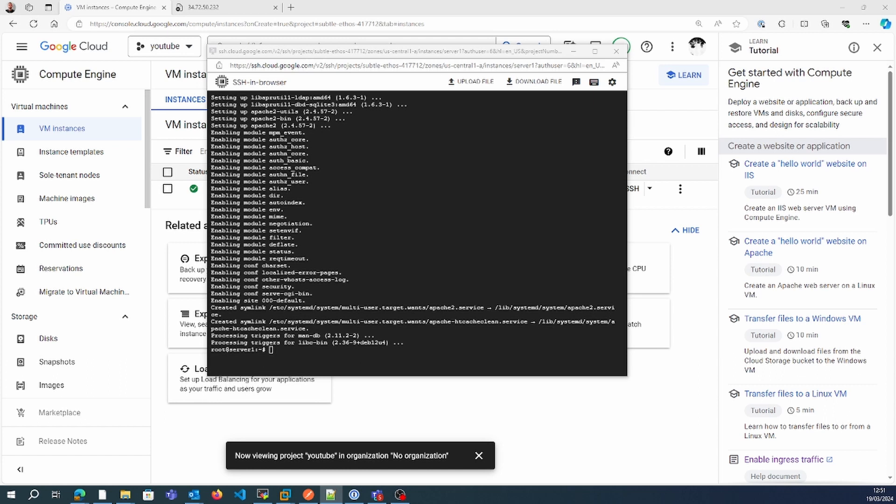
# - Reload the browser page at server1's external IP address to check that the Apache web server responds
pyautogui.click(574, 239)
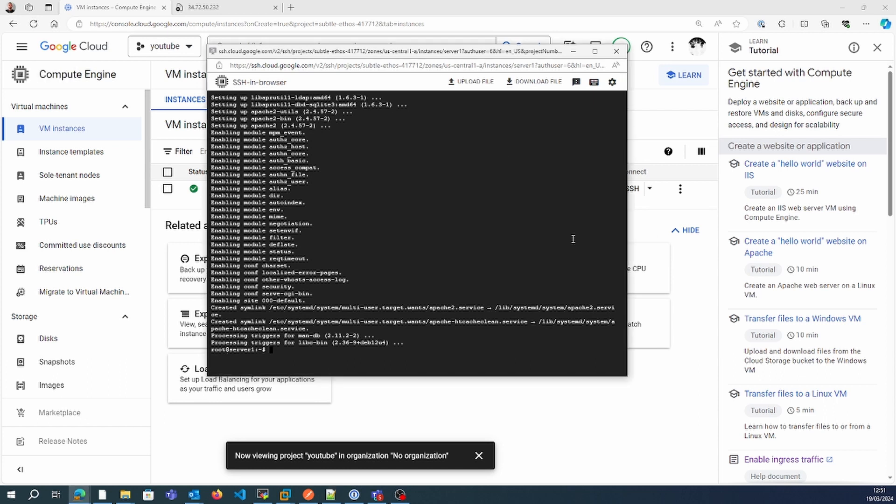
pyautogui.click(208, 9)
pyautogui.press('F5')
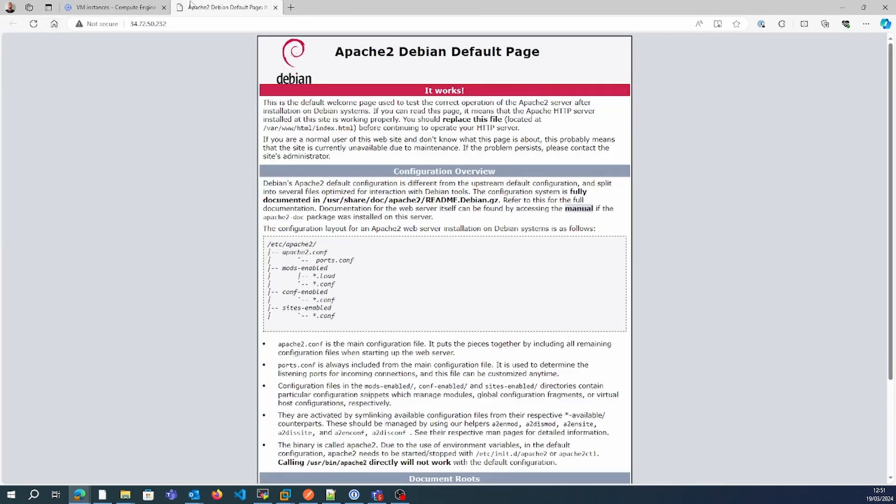
pyautogui.click(98, 7)
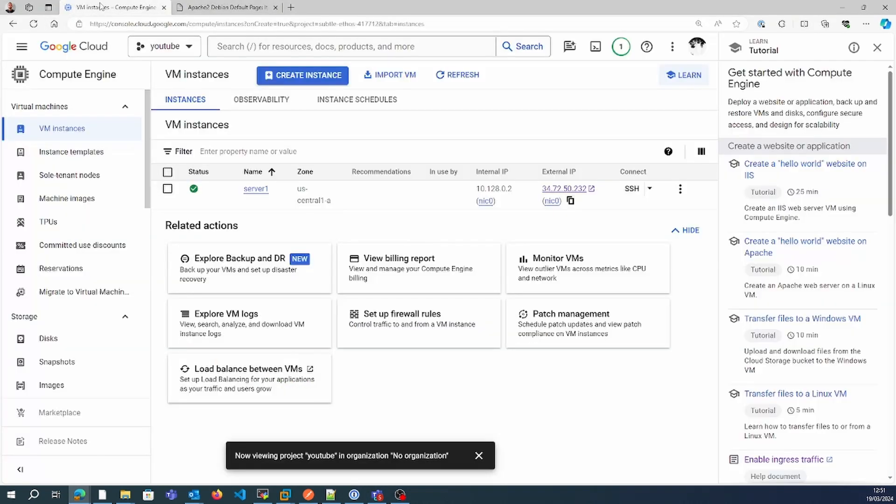
pyautogui.click(242, 6)
# - Copy the /var/www path from the Document Roots section of the Apache page and change to that directory in the SSH session
pyautogui.scroll(-5, 418, 317)
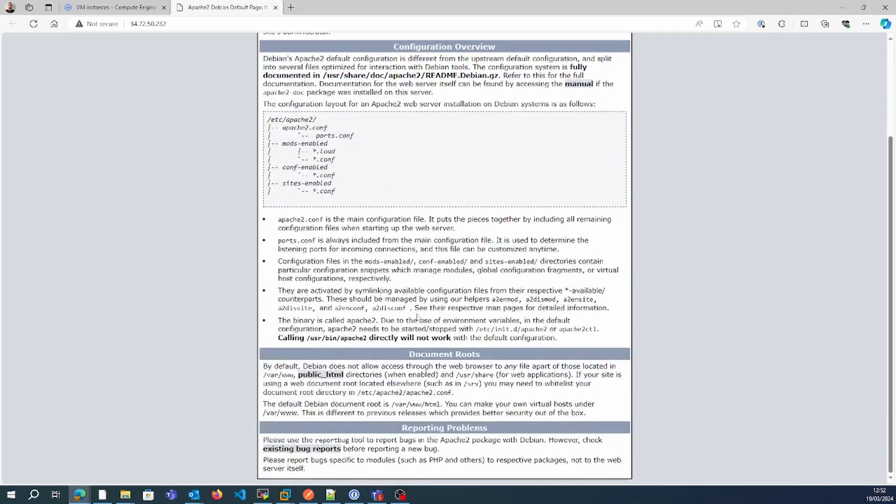
pyautogui.moveTo(263, 376); pyautogui.dragTo(295, 376)
pyautogui.hotkey('ctrl', 'c')
pyautogui.hotkey('alt', 'Tab')
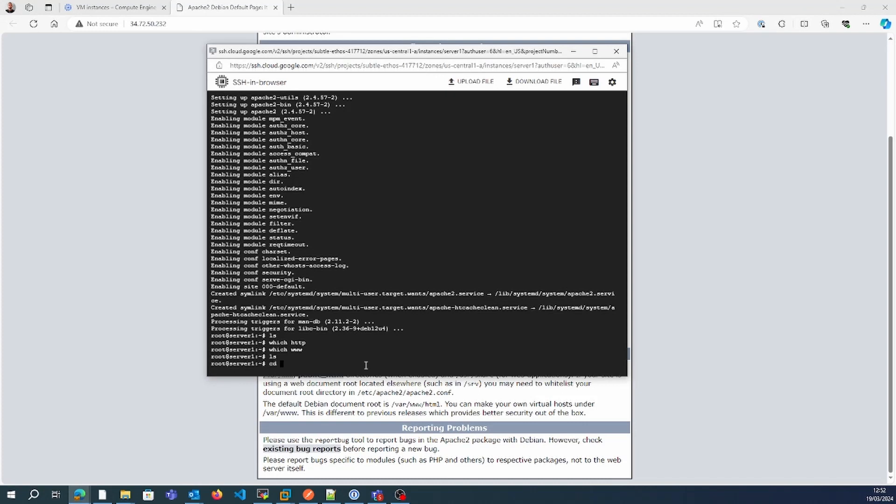
pyautogui.write('cd')
pyautogui.hotkey('ctrl', 'v')
pyautogui.press('Return')
# - List the contents of /var/www, enter its html directory and list the files there
pyautogui.write('ls')
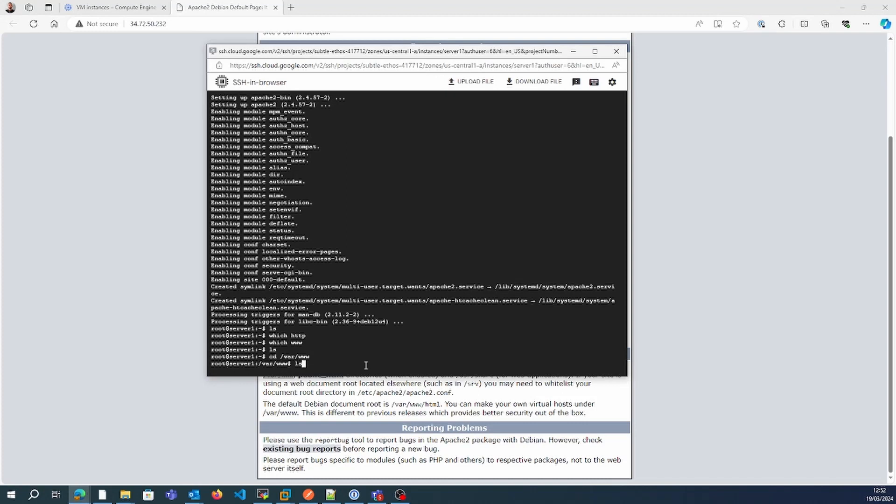
pyautogui.press('Return')
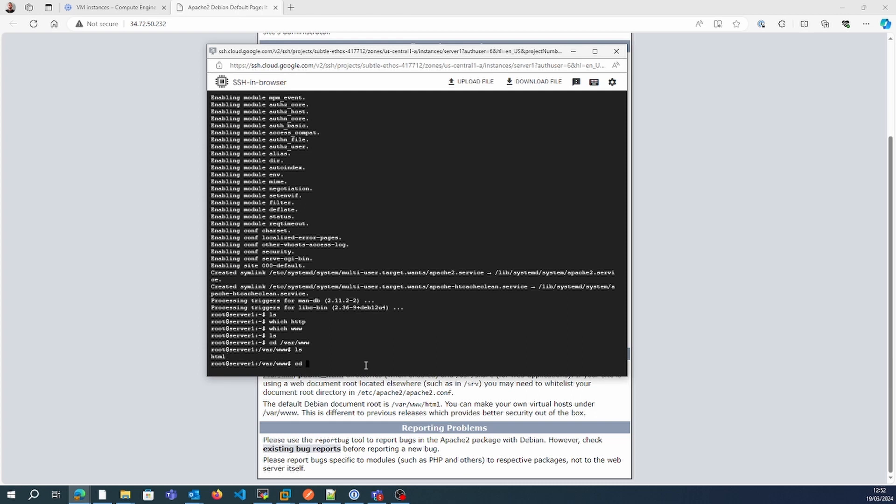
pyautogui.write('ht')
pyautogui.press('Tab')
pyautogui.press('Return')
pyautogui.write('ls')
pyautogui.press('Return')
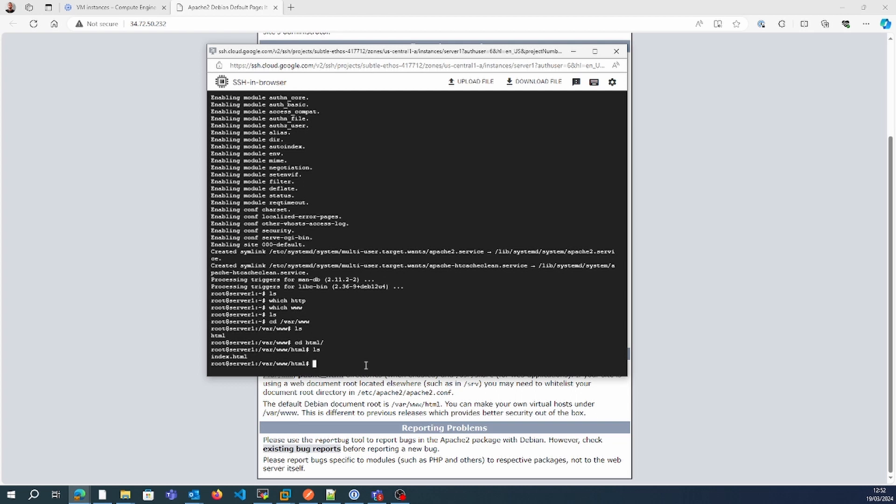
# - Overwrite index.html with the server's hostname by running echo `hostname` >index.html
pyautogui.write('>')
pyautogui.write('index.')
pyautogui.write('html')
pyautogui.press('Home')
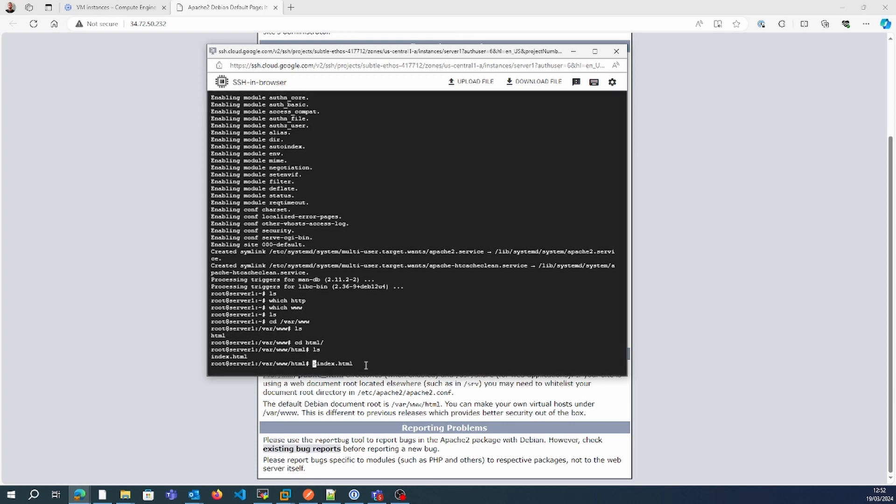
pyautogui.write('echo ')
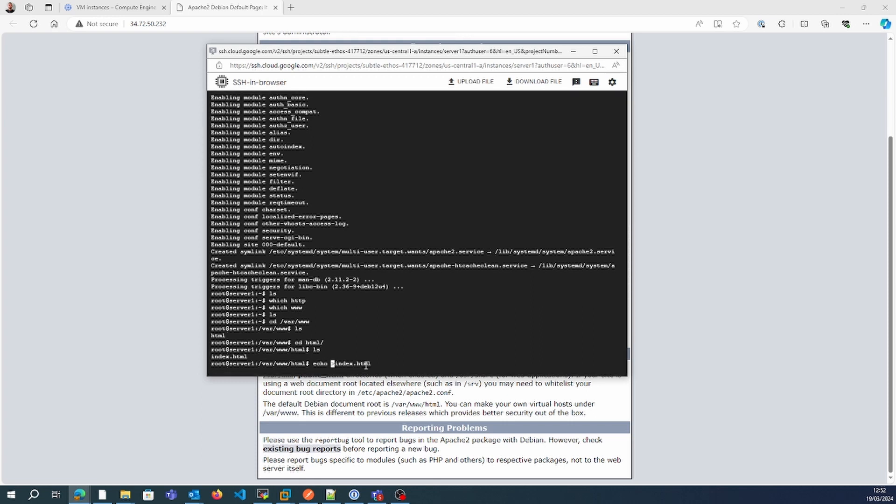
pyautogui.write("'")
pyautogui.write('hostname`')
pyautogui.press('Return')
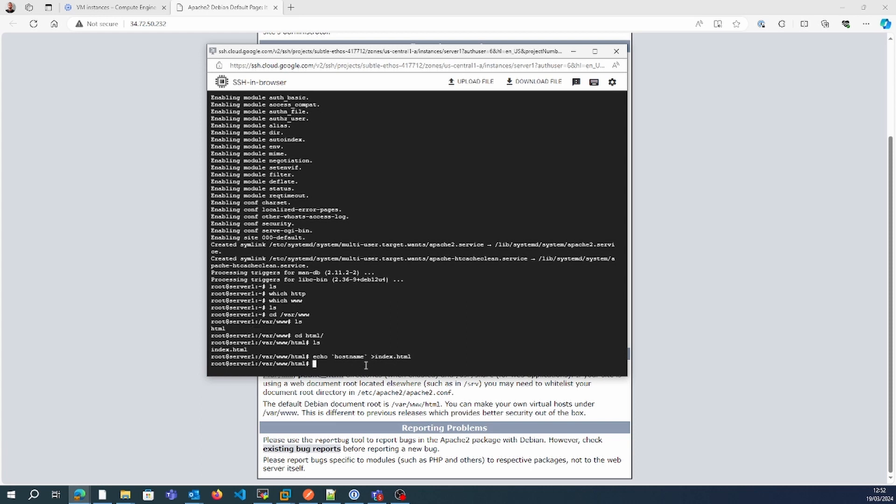
# - Reload the page at server1's external IP address and run hostname in the SSH session to compare the two
pyautogui.click(38, 25)
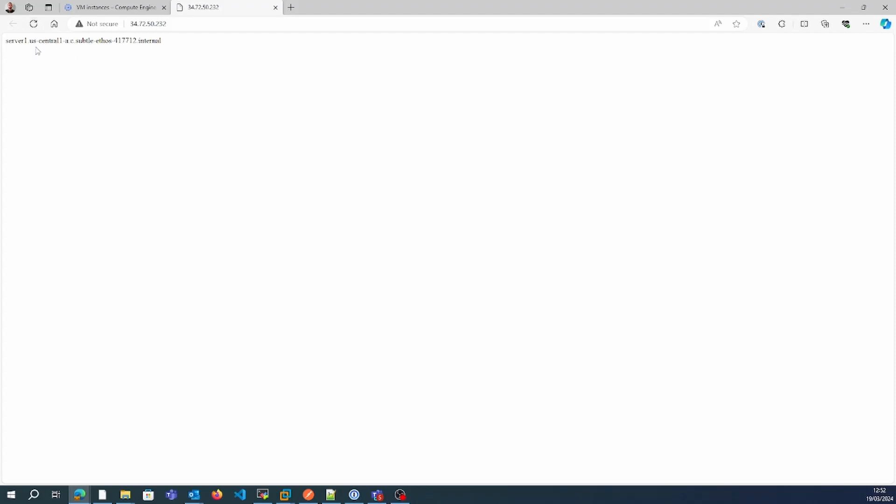
pyautogui.hotkey('alt', 'Tab')
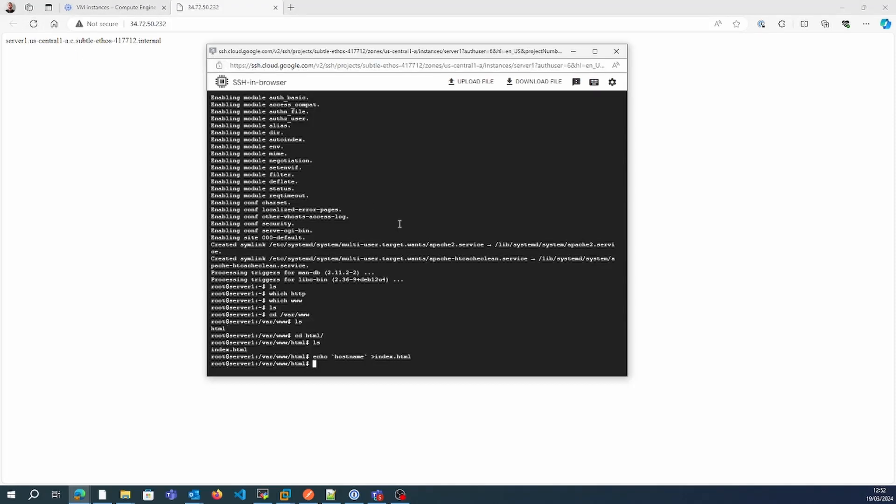
pyautogui.write('hostname')
pyautogui.press('Return')
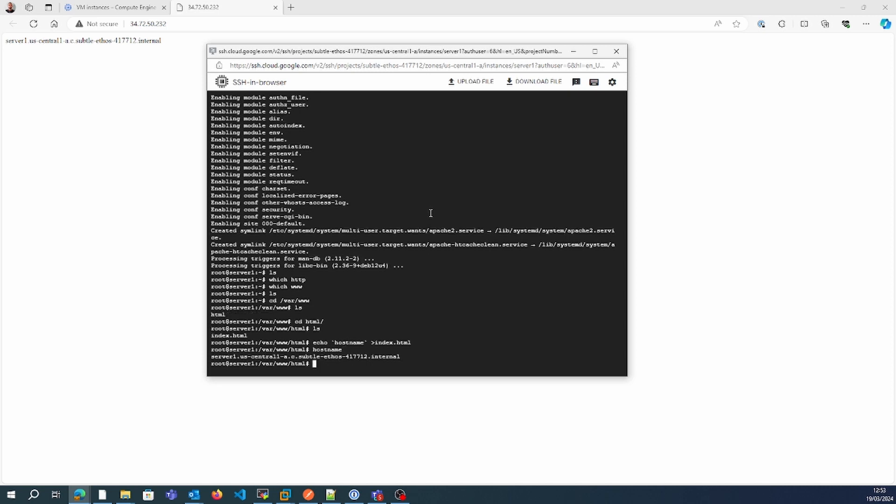
pyautogui.click(112, 8)
pyautogui.hotkey('alt', 'Tab')
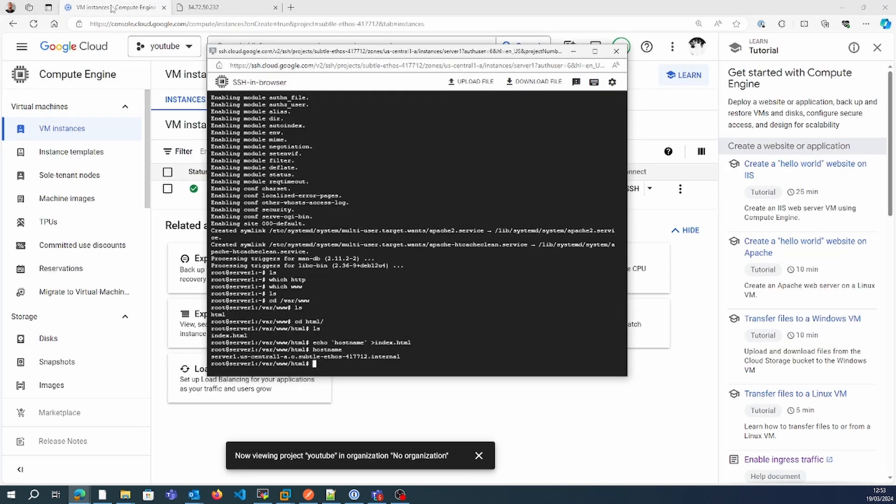